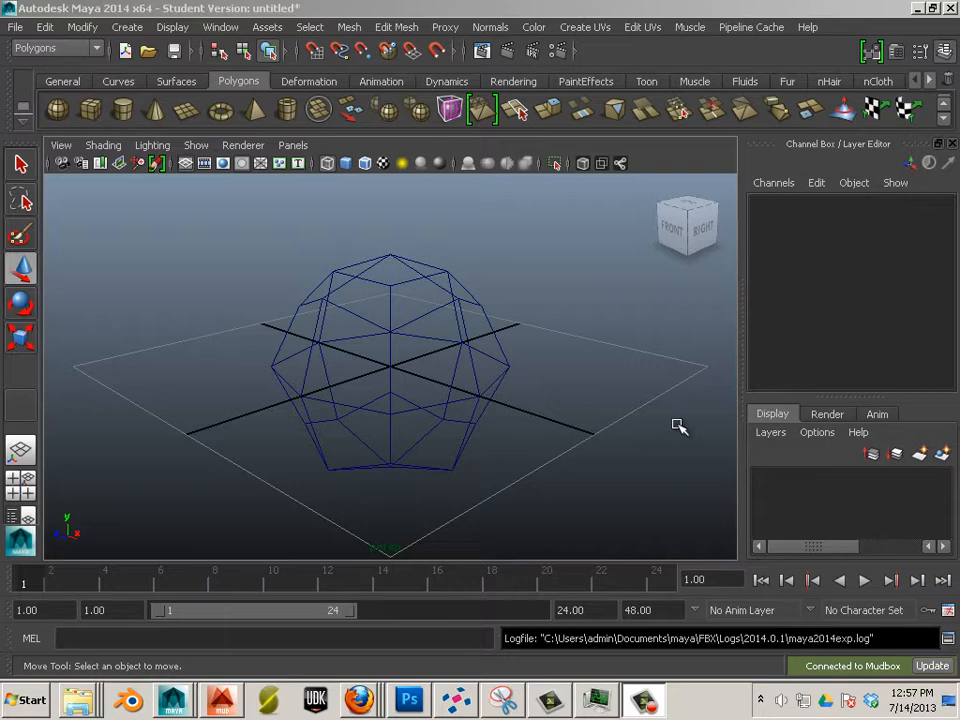
# Switch to Mudbox, discard the current scene without saving, and start a new sculpture from the Cube starting point
pyautogui.click(377, 289)
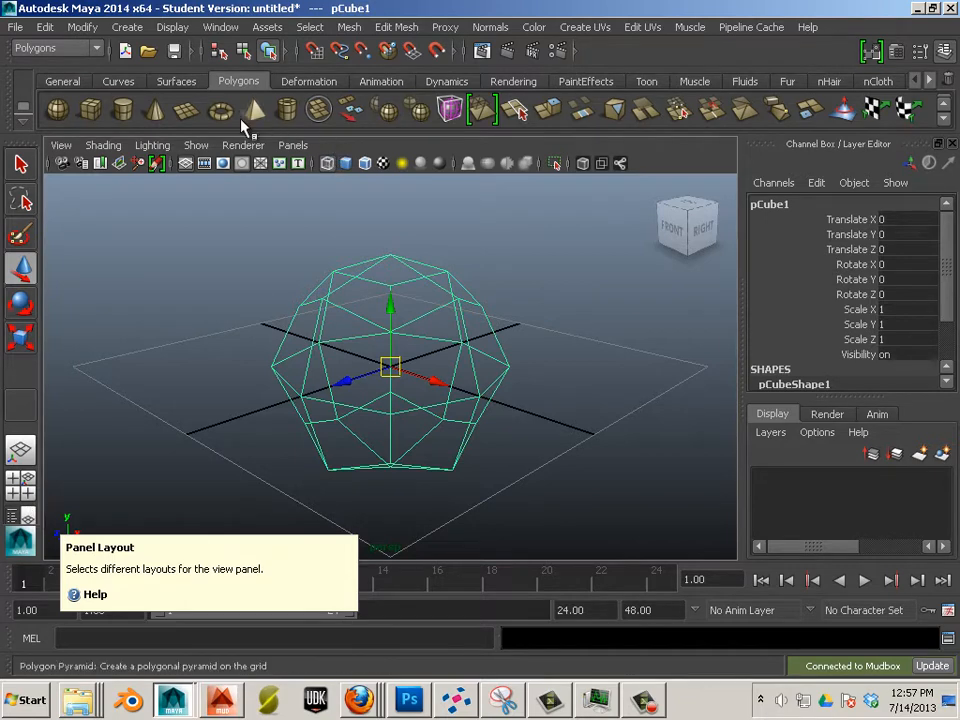
pyautogui.click(221, 700)
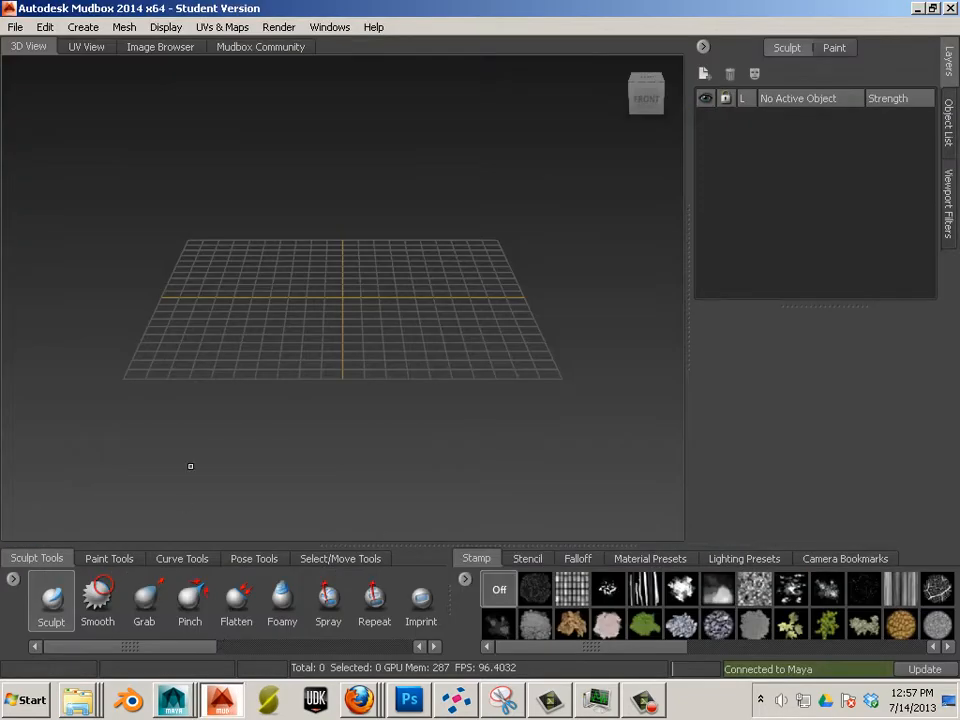
pyautogui.click(13, 27)
pyautogui.click(26, 45)
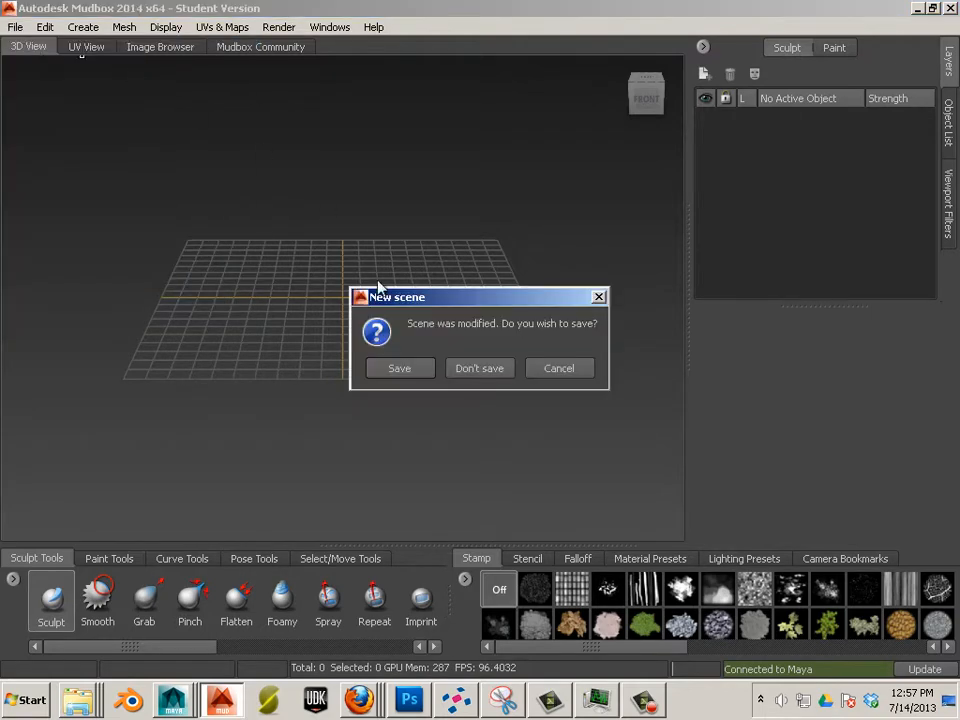
pyautogui.click(486, 369)
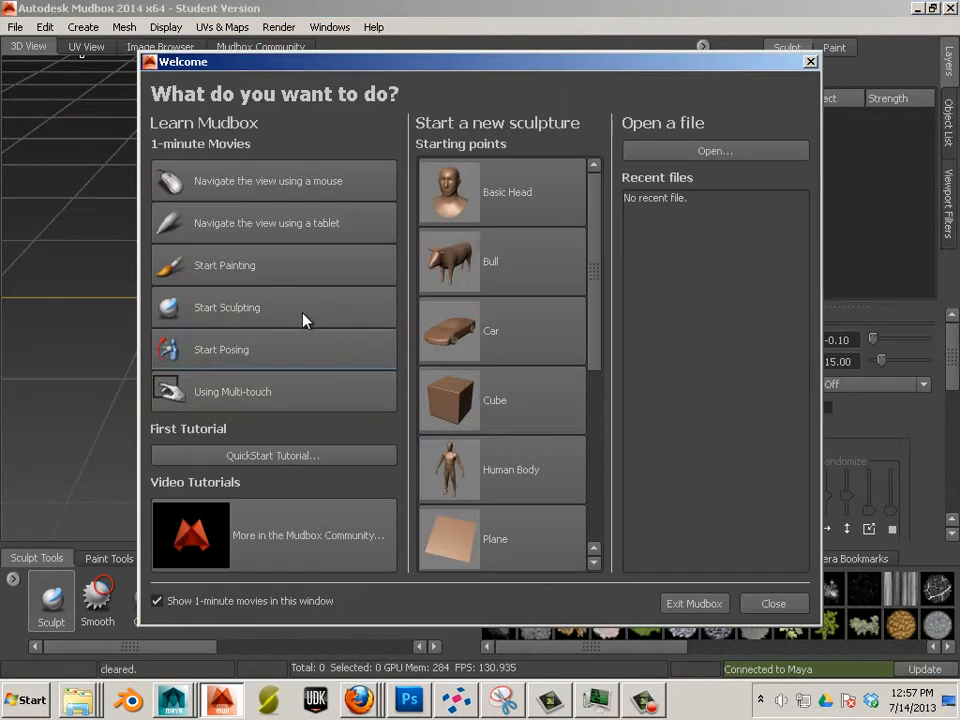
pyautogui.click(463, 410)
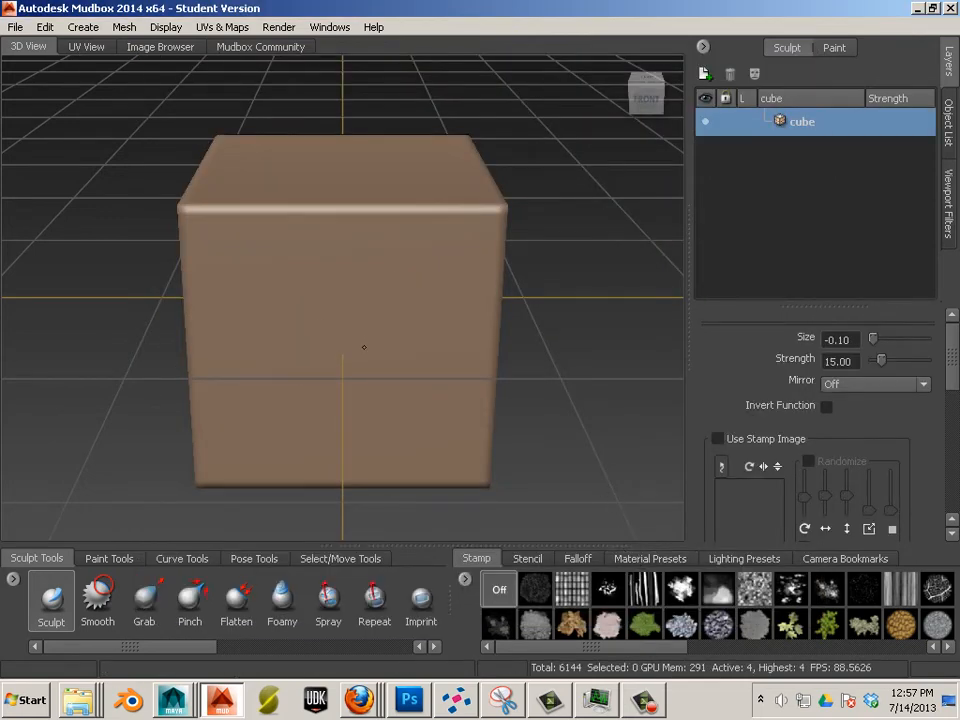
# Subdivide the cube up to level 8 and sculpt curvy freehand strokes across its front face
pyautogui.hotkey('shift', 'd')
pyautogui.hotkey('shift', 'd')
pyautogui.hotkey('shift', 'd')
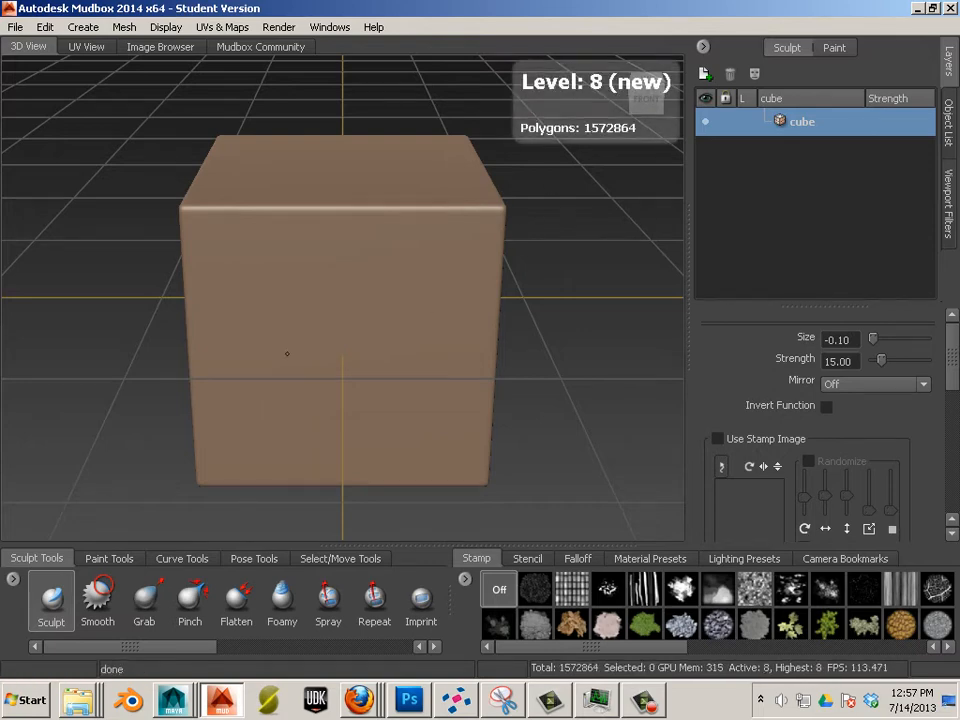
pyautogui.moveTo(287, 353)
pyautogui.mouseDown()
pyautogui.moveTo(268, 392)
pyautogui.moveTo(272, 334)
pyautogui.moveTo(512, 293)
pyautogui.moveTo(516, 326)
pyautogui.moveTo(483, 335)
pyautogui.moveTo(234, 312)
pyautogui.moveTo(253, 296)
pyautogui.moveTo(300, 290)
pyautogui.moveTo(300, 370)
pyautogui.moveTo(434, 265)
pyautogui.moveTo(465, 280)
pyautogui.moveTo(418, 400)
pyautogui.moveTo(463, 437)
pyautogui.mouseUp()
pyautogui.moveTo(364, 446)
pyautogui.mouseDown()
pyautogui.moveTo(264, 468)
pyautogui.moveTo(350, 402)
pyautogui.moveTo(432, 466)
pyautogui.mouseUp()
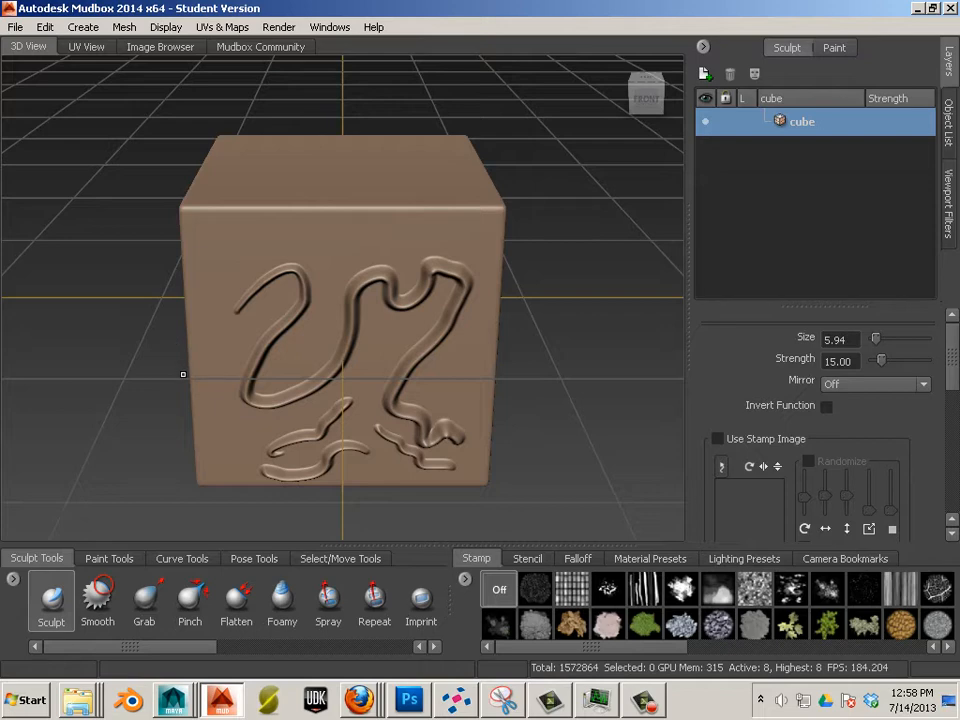
# Start a new empty scene, discarding the sculpted cube without saving and closing the Welcome window
pyautogui.click(15, 27)
pyautogui.click(30, 43)
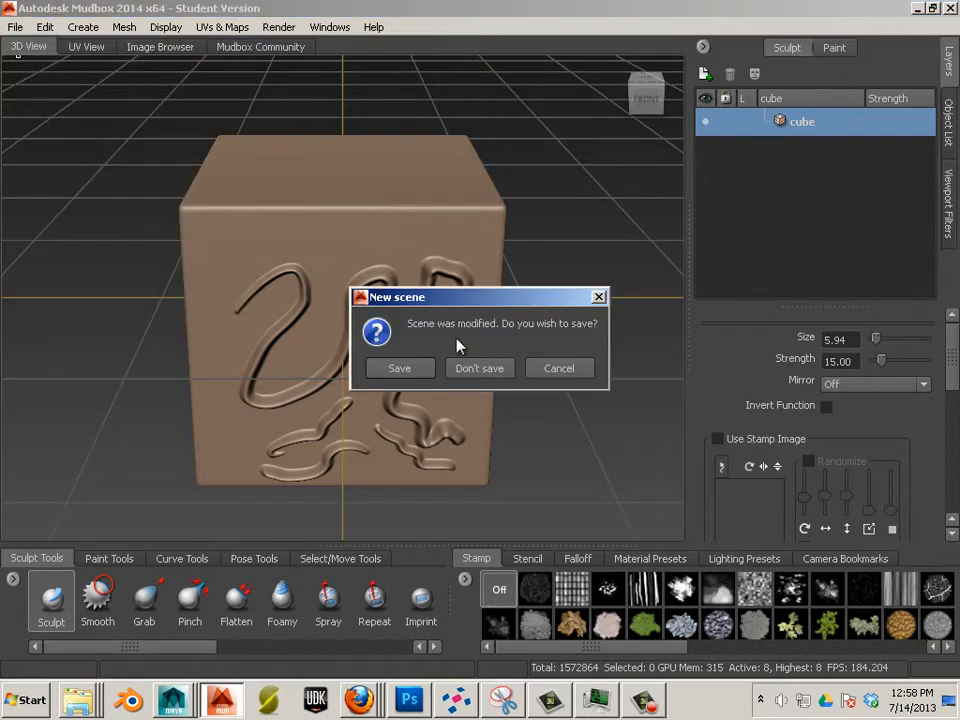
pyautogui.click(450, 372)
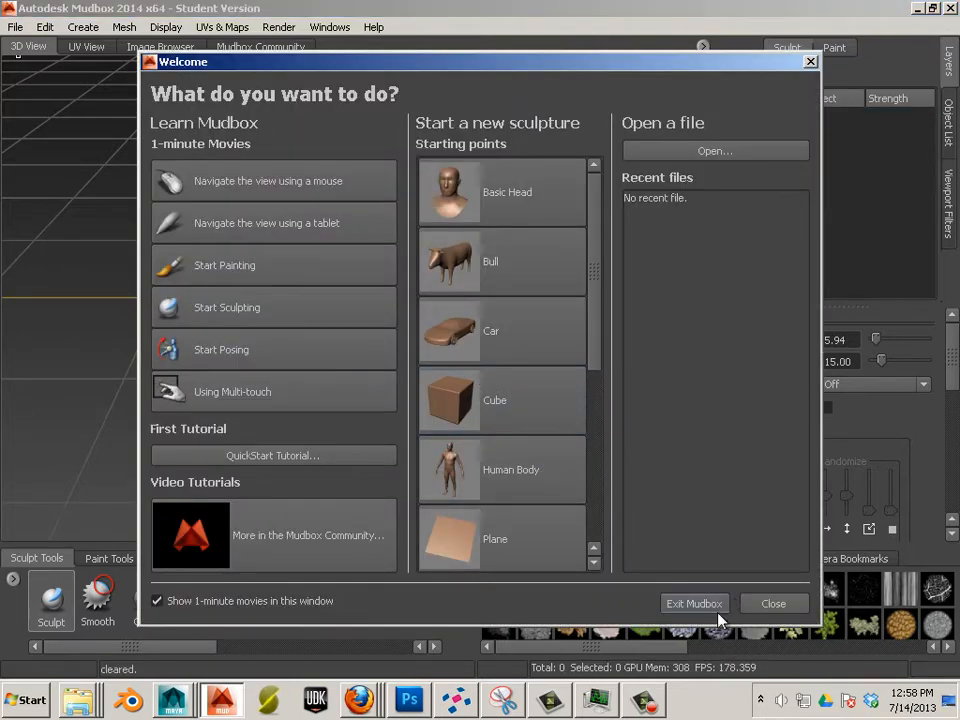
pyautogui.click(769, 604)
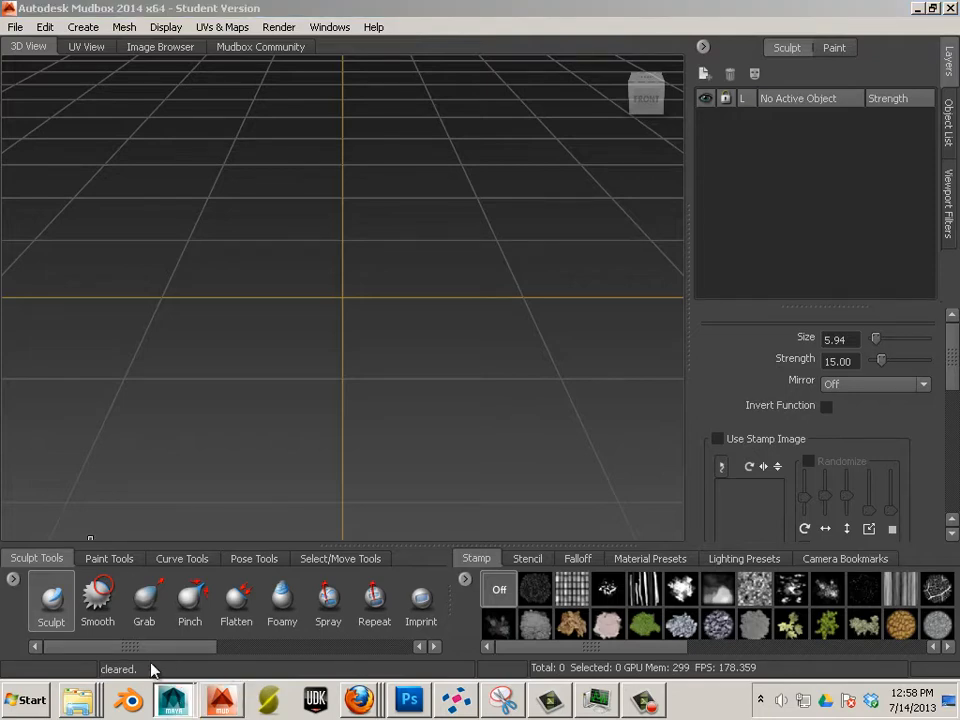
# Switch to Maya and display the faceted ball mesh with smooth shading
pyautogui.click(173, 700)
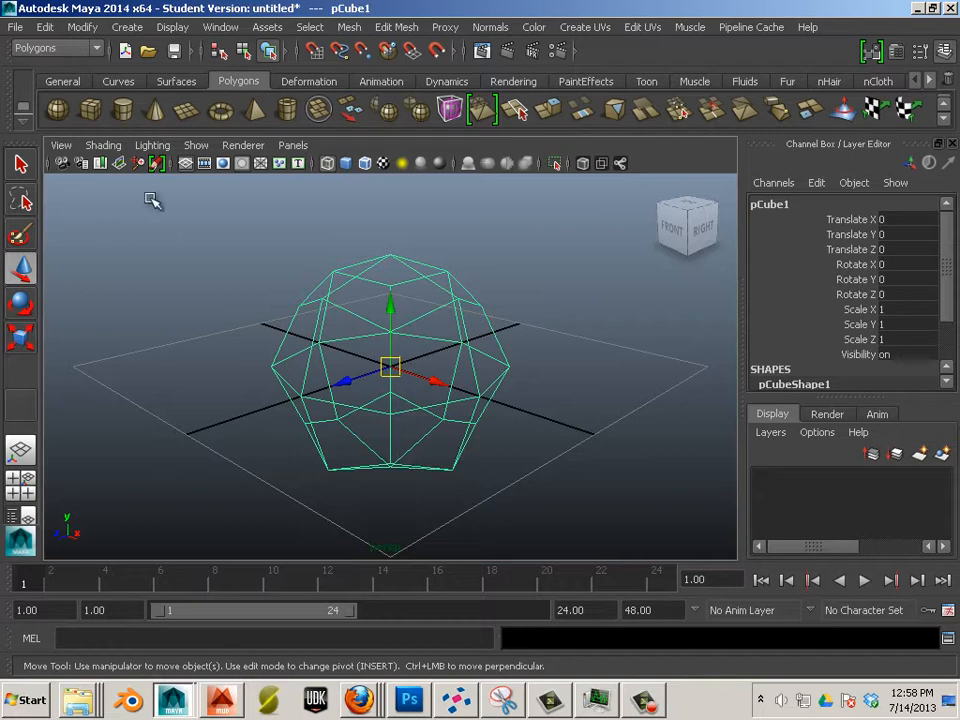
pyautogui.press('5')
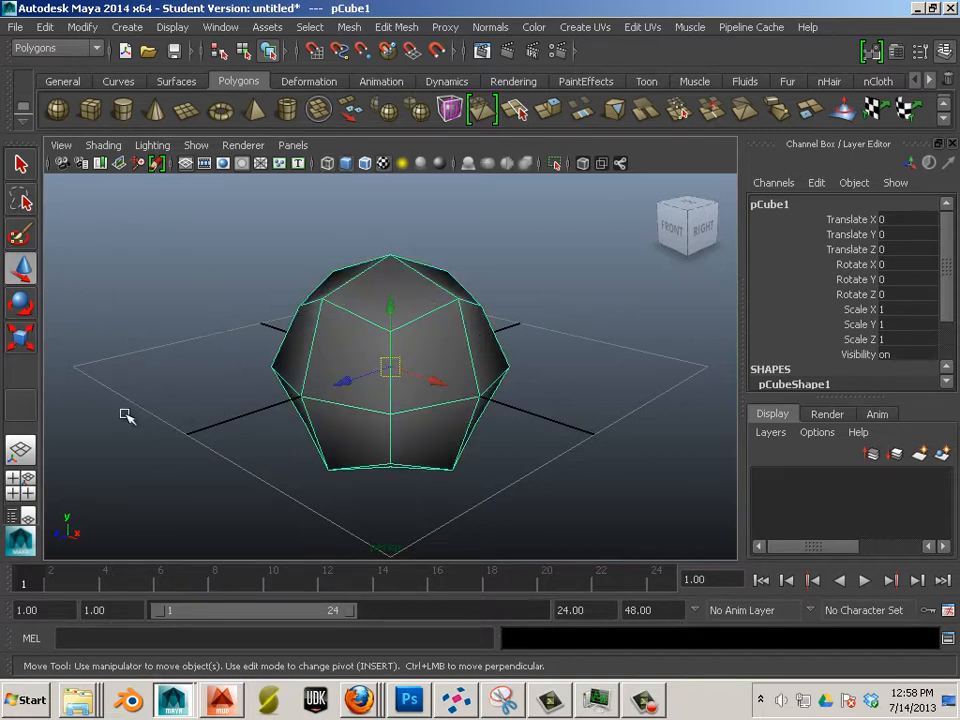
pyautogui.keyDown('alt'); pyautogui.moveTo(127, 416); pyautogui.dragTo(214, 360); pyautogui.keyUp('alt')
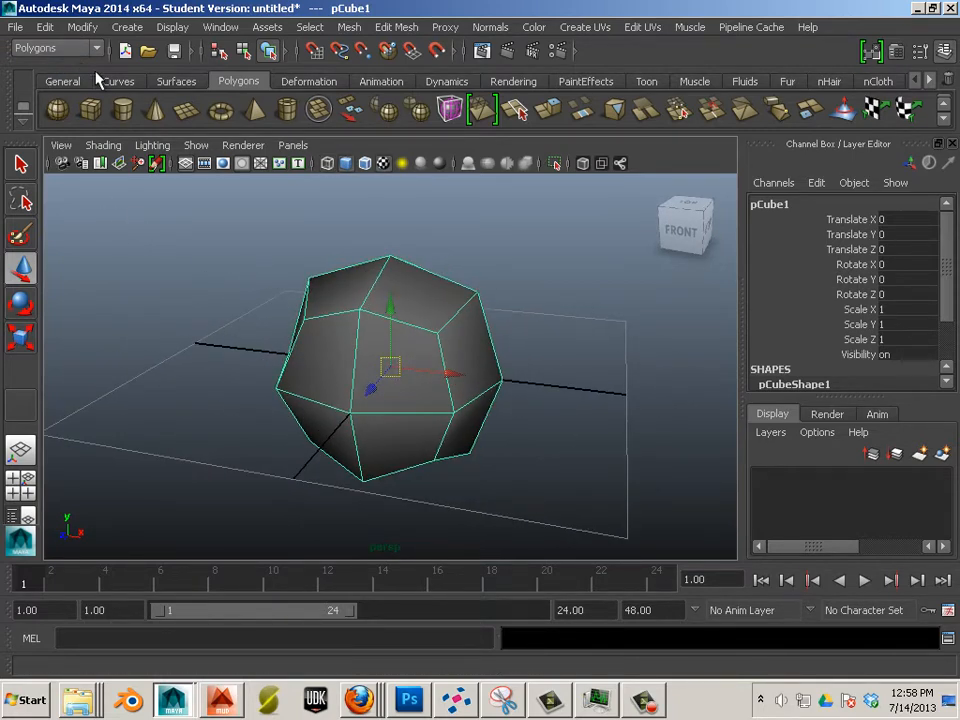
# Send the selected ball mesh to Mudbox with the Update Current Scene option
pyautogui.click(16, 27)
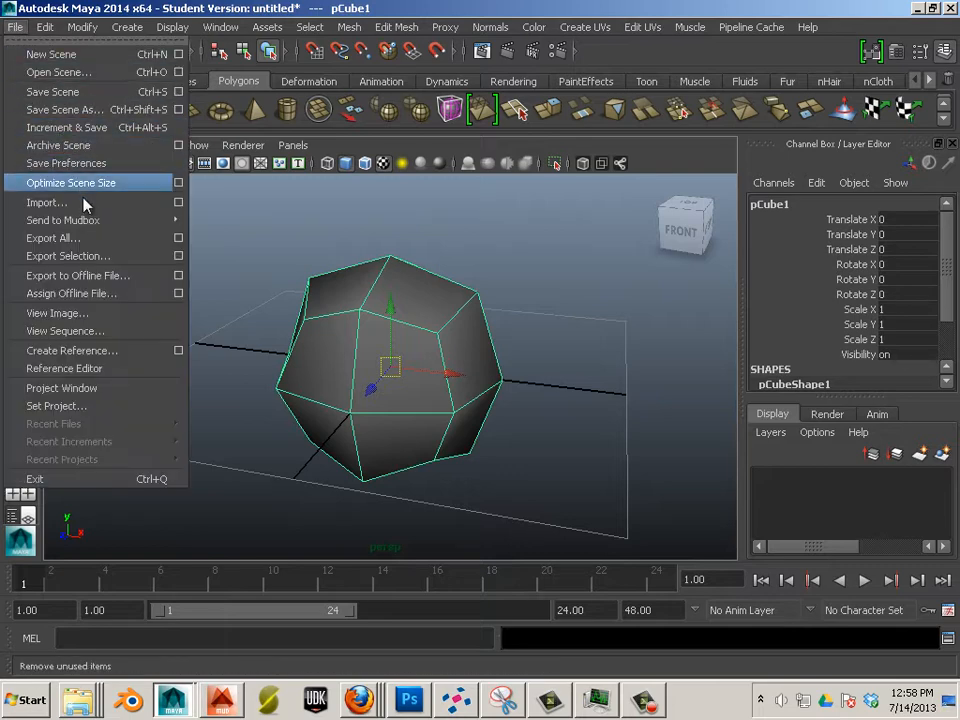
pyautogui.moveTo(138, 221)
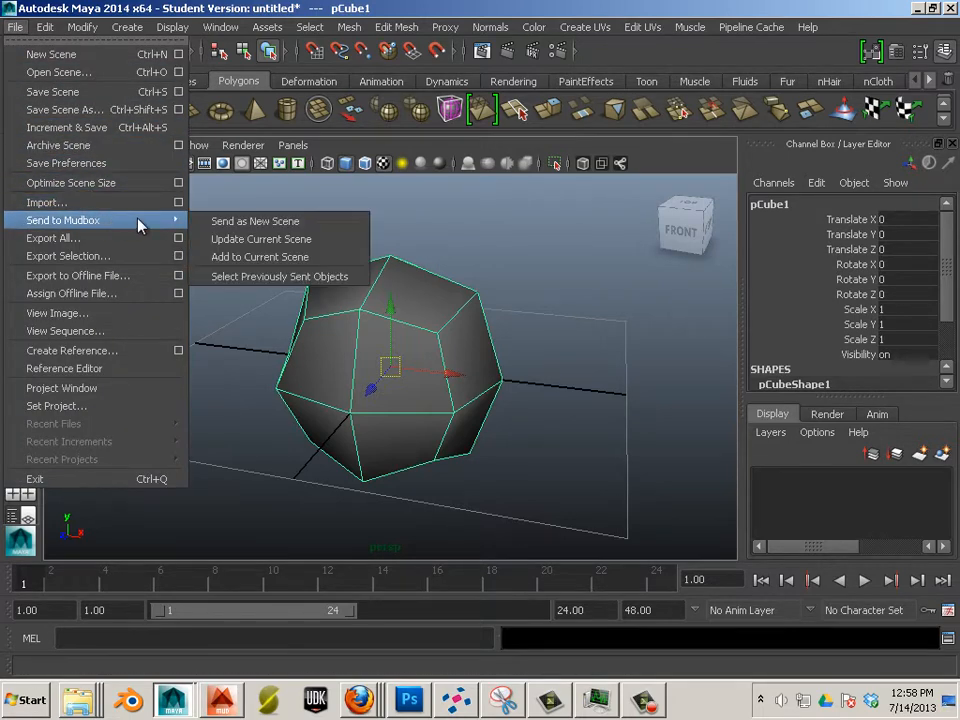
pyautogui.click(296, 245)
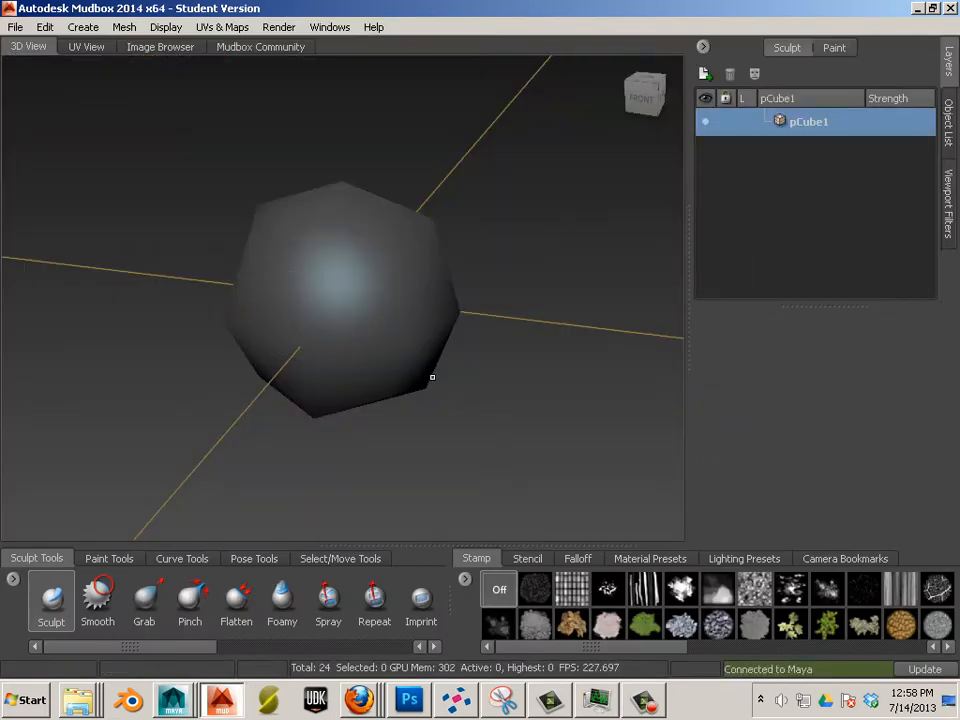
# Subdivide the imported ball mesh nine times, up to level 9
pyautogui.hotkey('shift', 'd')
pyautogui.hotkey('shift', 'd')
pyautogui.hotkey('shift', 'd')
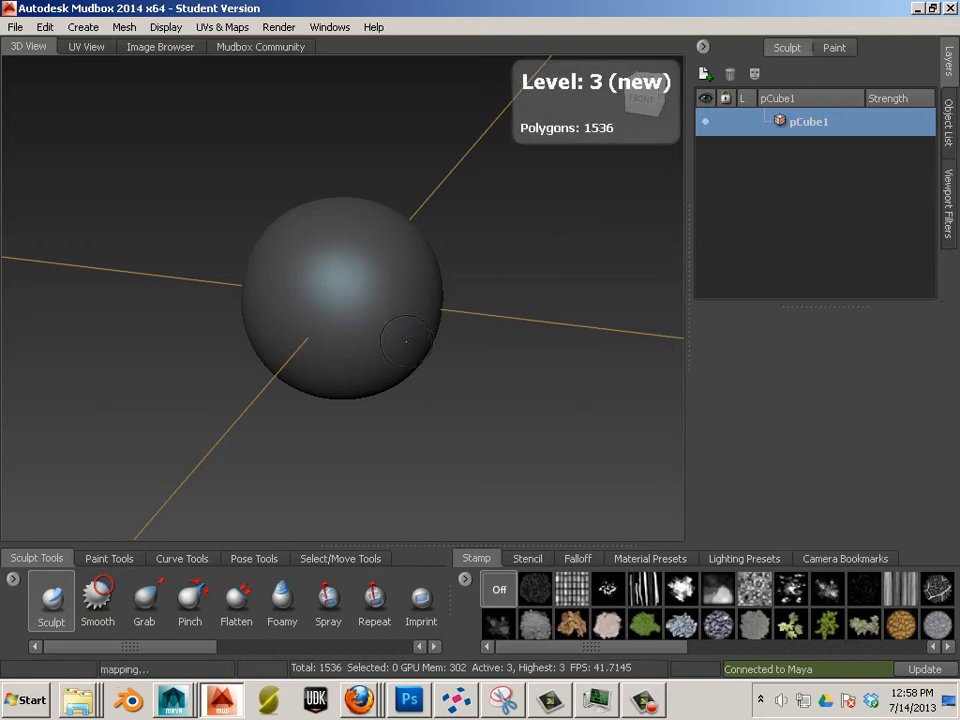
pyautogui.hotkey('shift', 'd')
pyautogui.hotkey('shift', 'd')
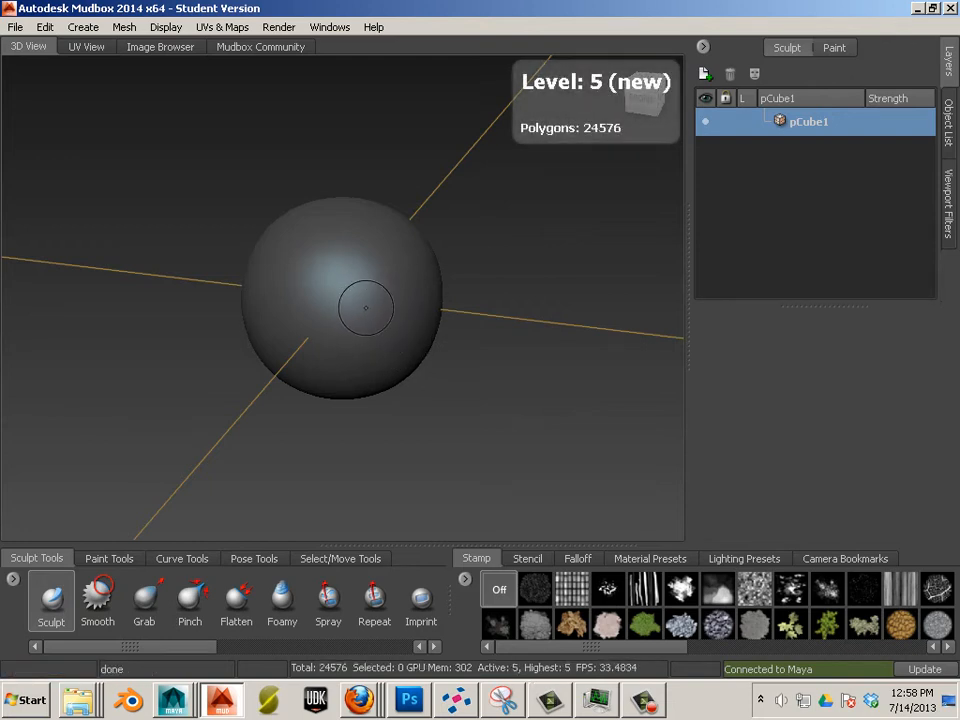
pyautogui.hotkey('shift', 'd')
pyautogui.hotkey('shift', 'd')
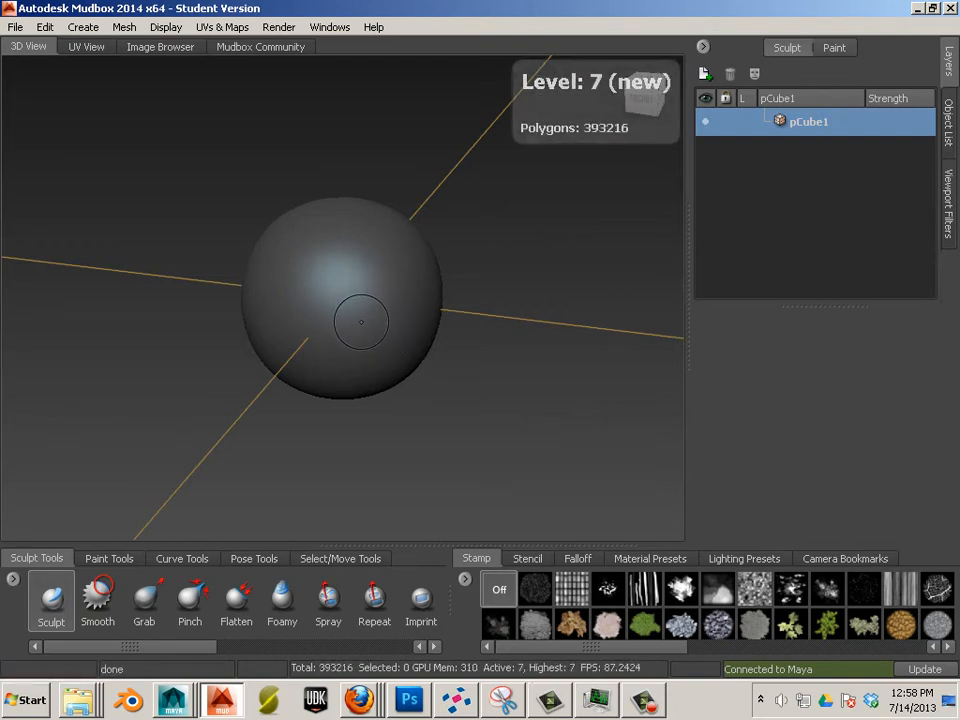
pyautogui.hotkey('shift', 'd')
pyautogui.hotkey('shift', 'd')
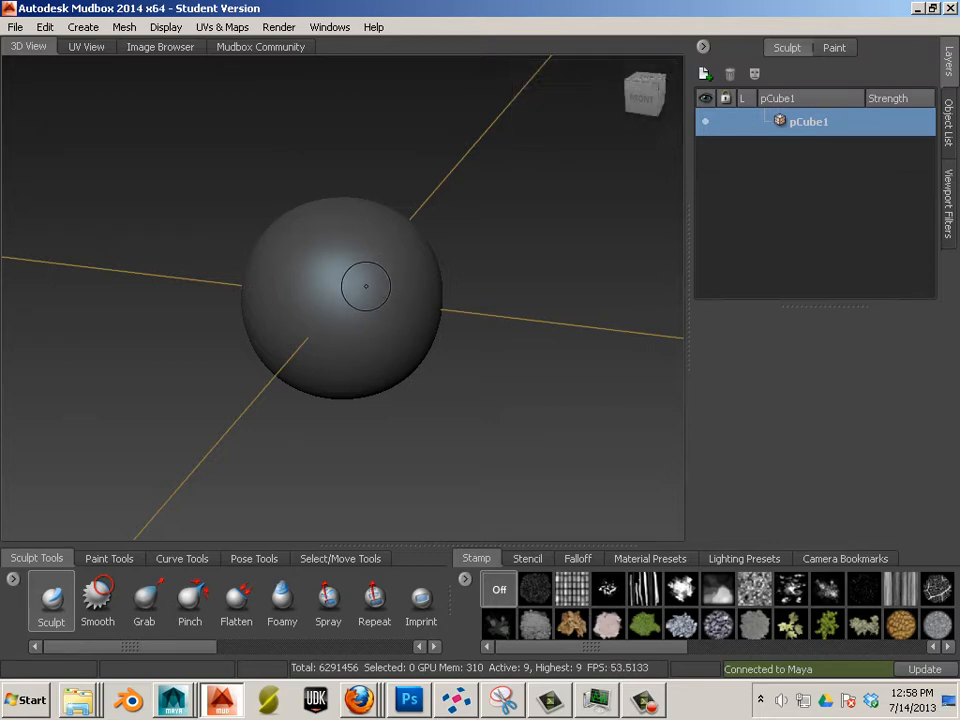
# Sculpt freehand strokes across the front of the subdivided ball with the Sculpt brush
pyautogui.click(300, 285)
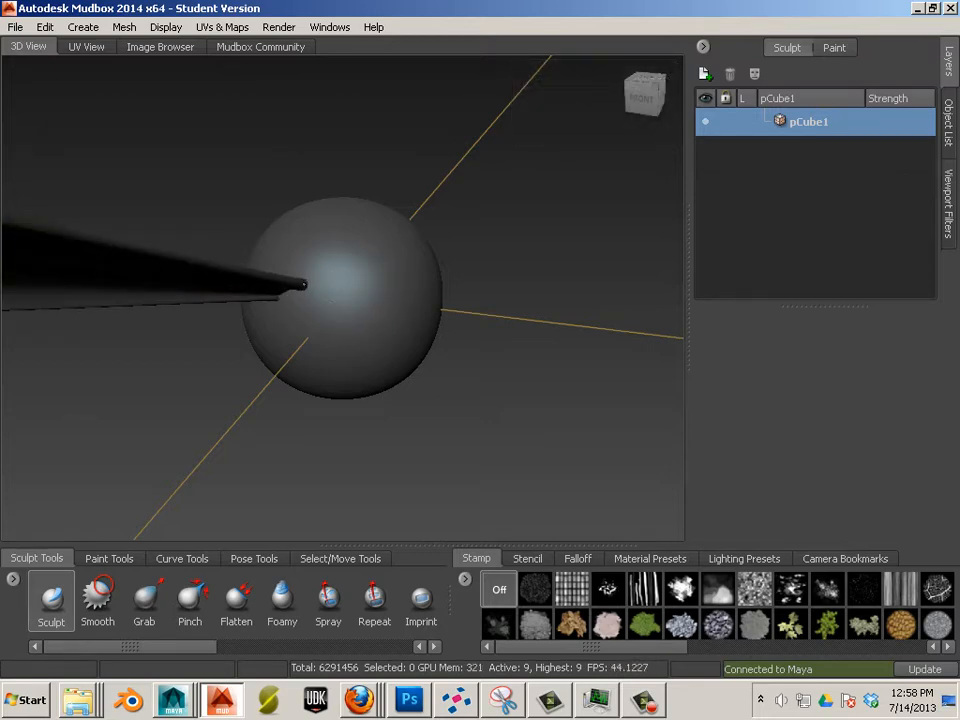
pyautogui.moveTo(303, 285)
pyautogui.mouseDown()
pyautogui.moveTo(356, 281)
pyautogui.moveTo(373, 321)
pyautogui.moveTo(200, 479)
pyautogui.mouseUp()
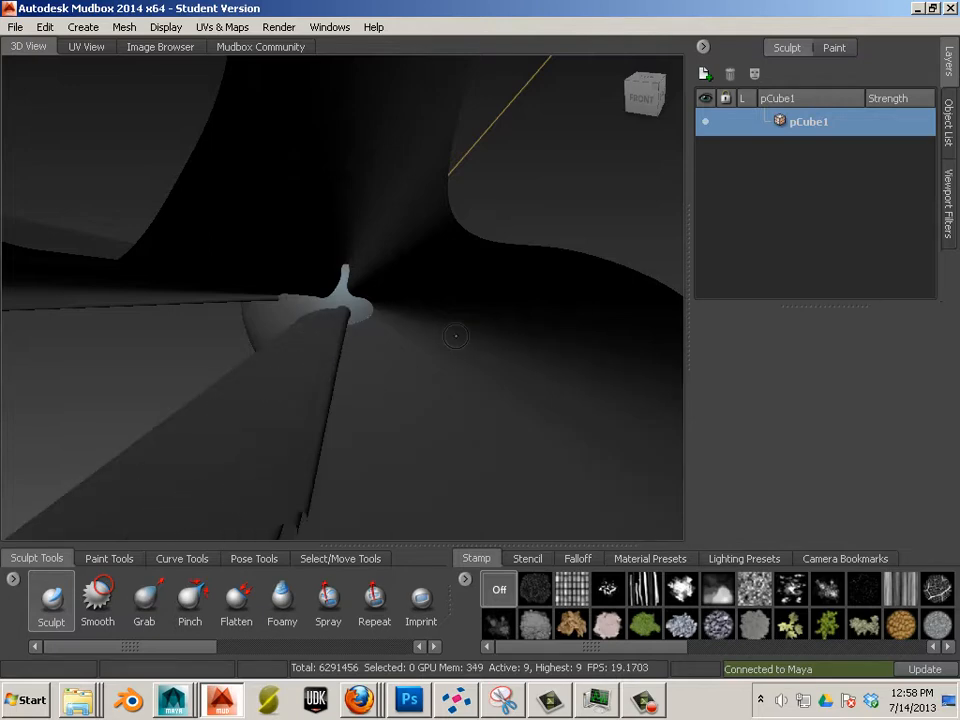
pyautogui.moveTo(583, 212)
pyautogui.keyDown('alt'); pyautogui.mouseDown()
pyautogui.moveTo(529, 193)
pyautogui.moveTo(545, 173)
pyautogui.moveTo(500, 152)
pyautogui.moveTo(431, 160)
pyautogui.mouseUp(); pyautogui.keyUp('alt')
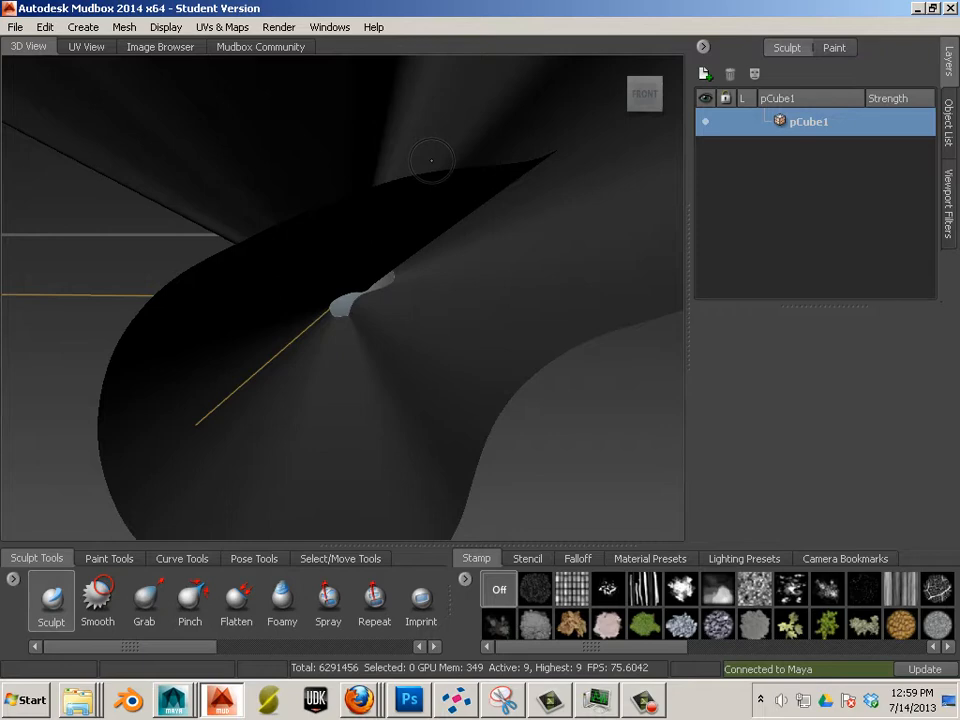
# Check the original mesh in Maya, return to Mudbox, and start a new Cube sculpture without saving the distorted ball
pyautogui.click(222, 704)
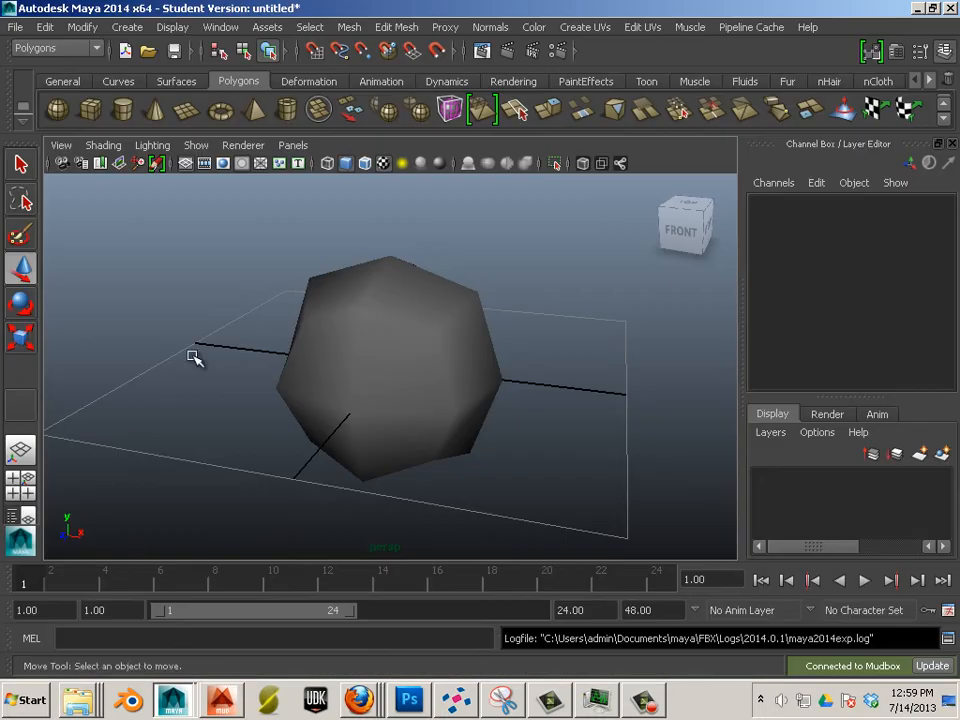
pyautogui.hotkey('alt', 'Tab')
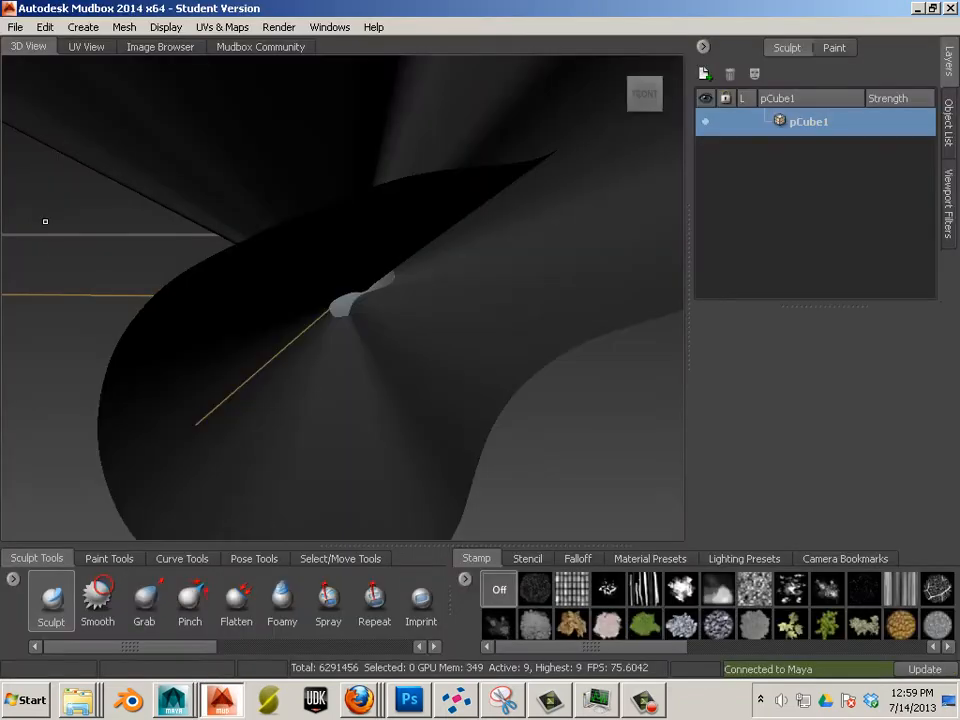
pyautogui.click(15, 28)
pyautogui.click(22, 45)
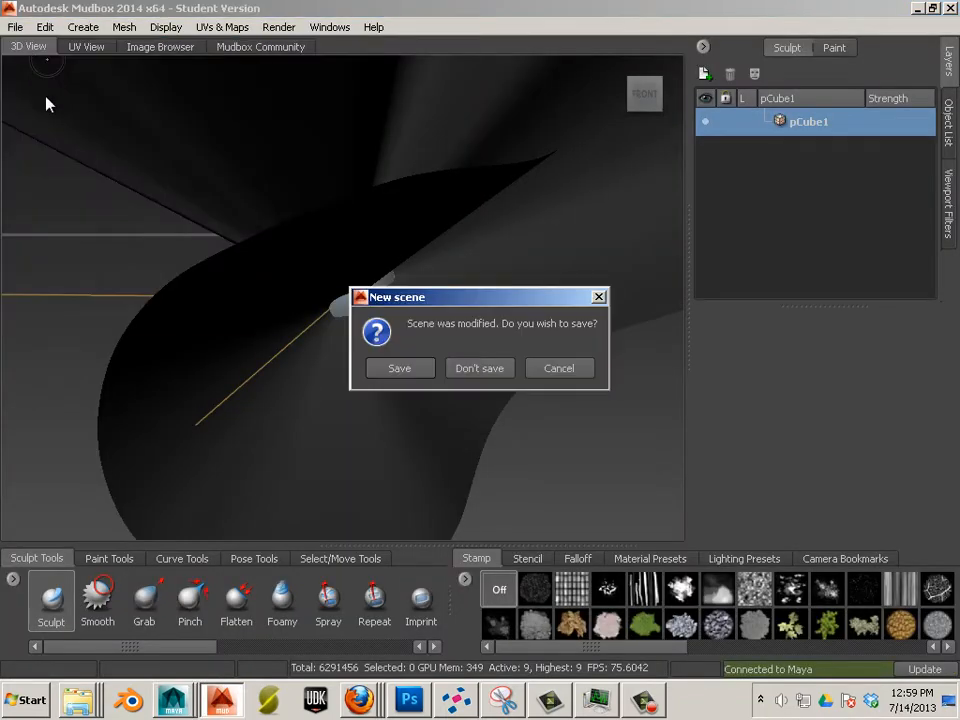
pyautogui.click(273, 318)
pyautogui.click(479, 368)
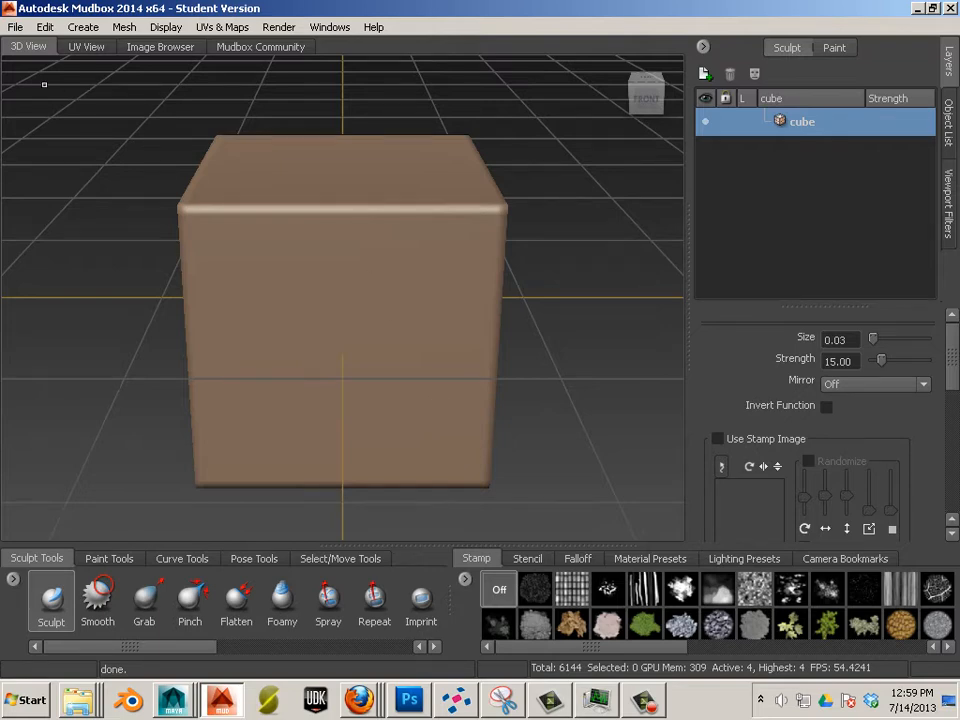
# Send the entire cube scene to Maya as an update of the current scene, using base meshes instead of the current level
pyautogui.click(15, 27)
pyautogui.moveTo(64, 138)
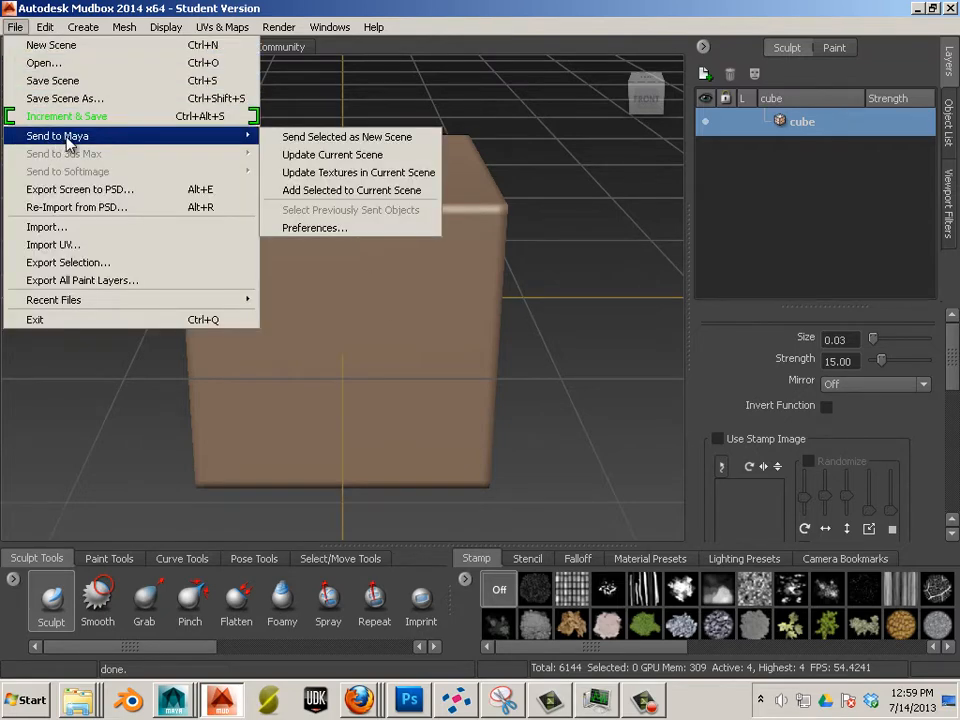
pyautogui.click(340, 155)
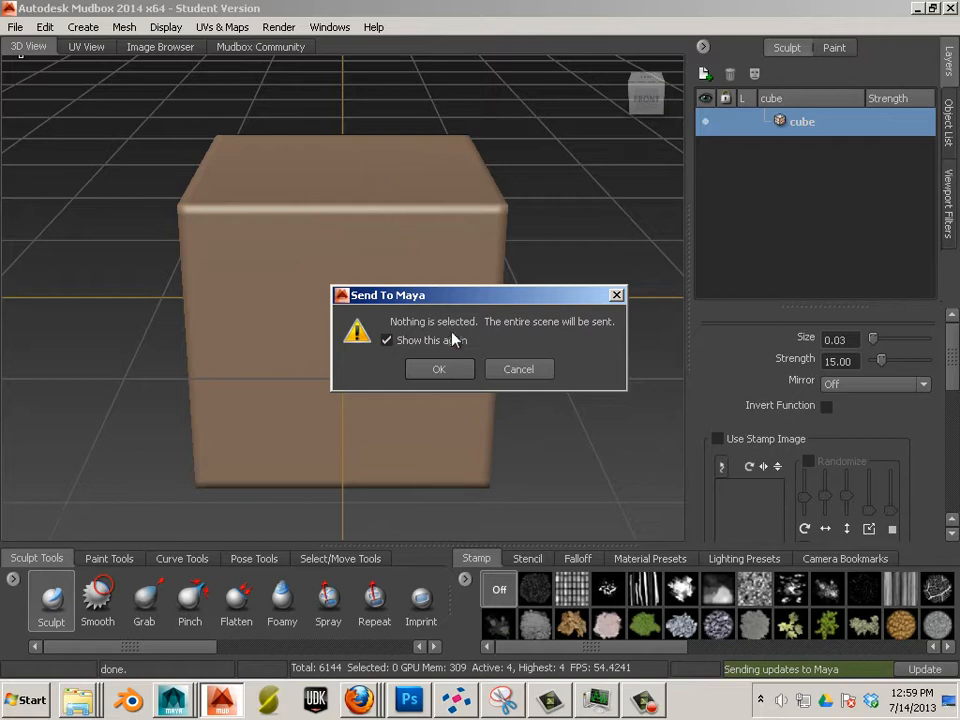
pyautogui.click(441, 375)
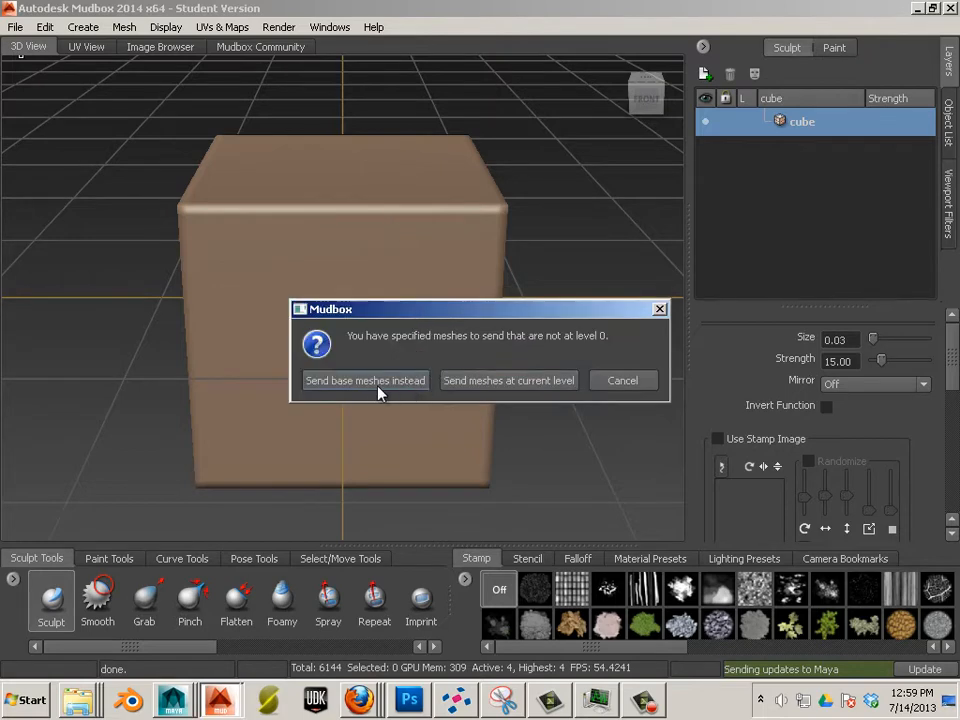
pyautogui.click(394, 382)
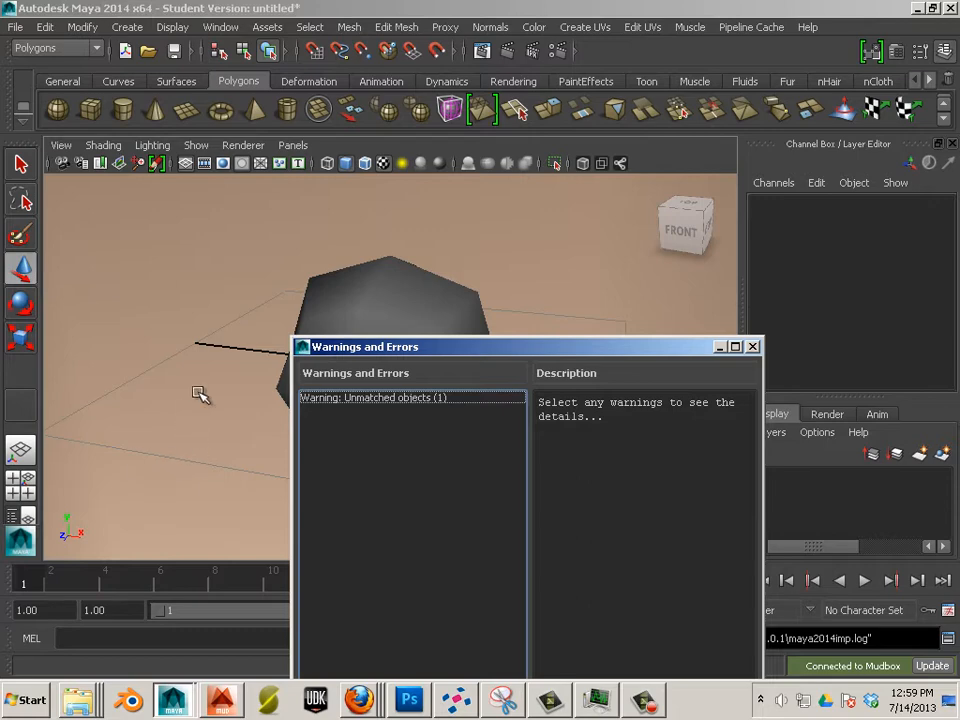
# Close the Warnings and Errors report and select the faceted ball at the grid's center
pyautogui.click(753, 347)
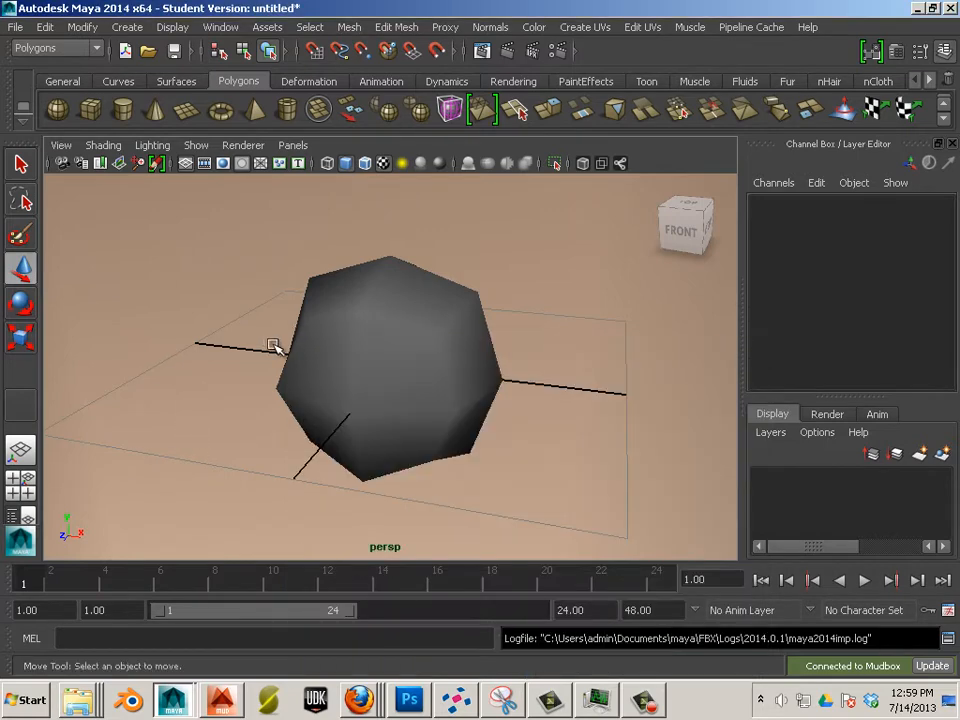
pyautogui.scroll(-15, 295, 330)
pyautogui.scroll(12, 295, 330)
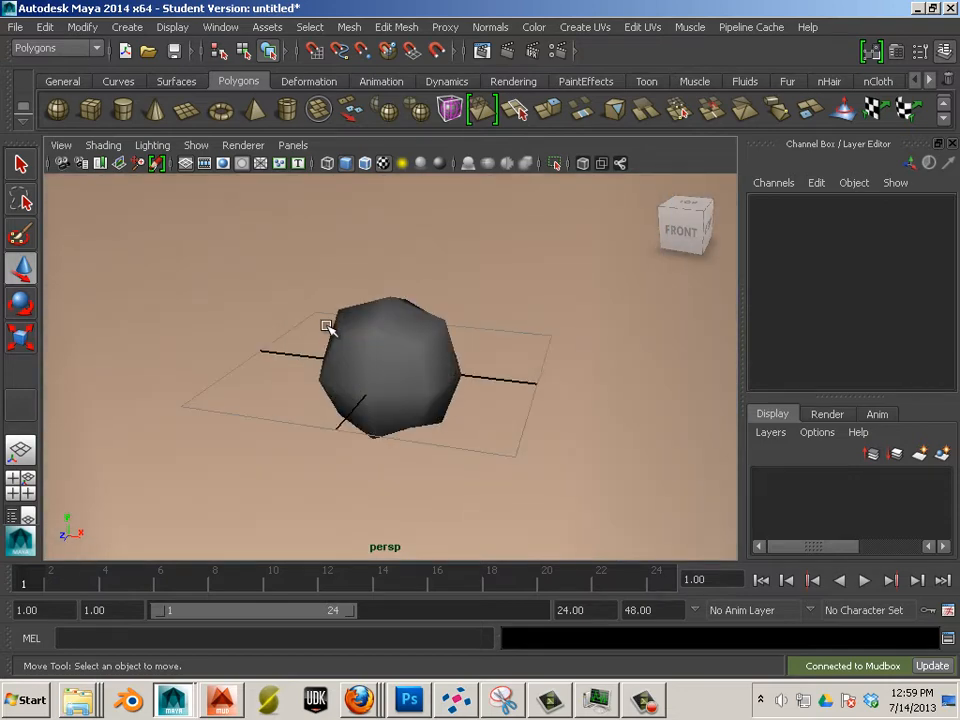
pyautogui.click(341, 341)
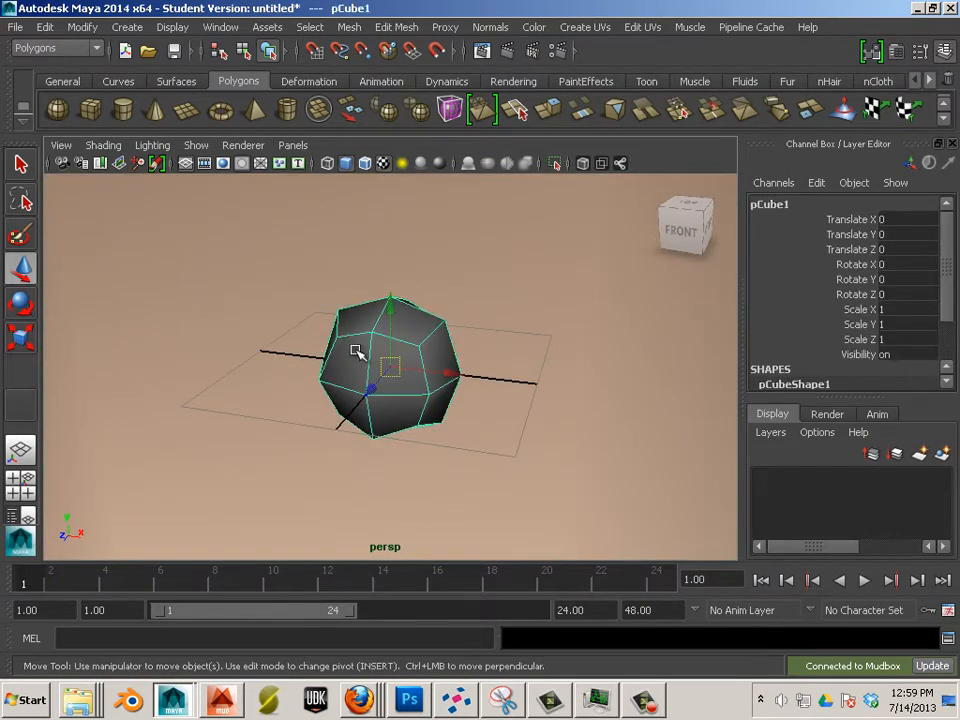
pyautogui.scroll(-6, 356, 351)
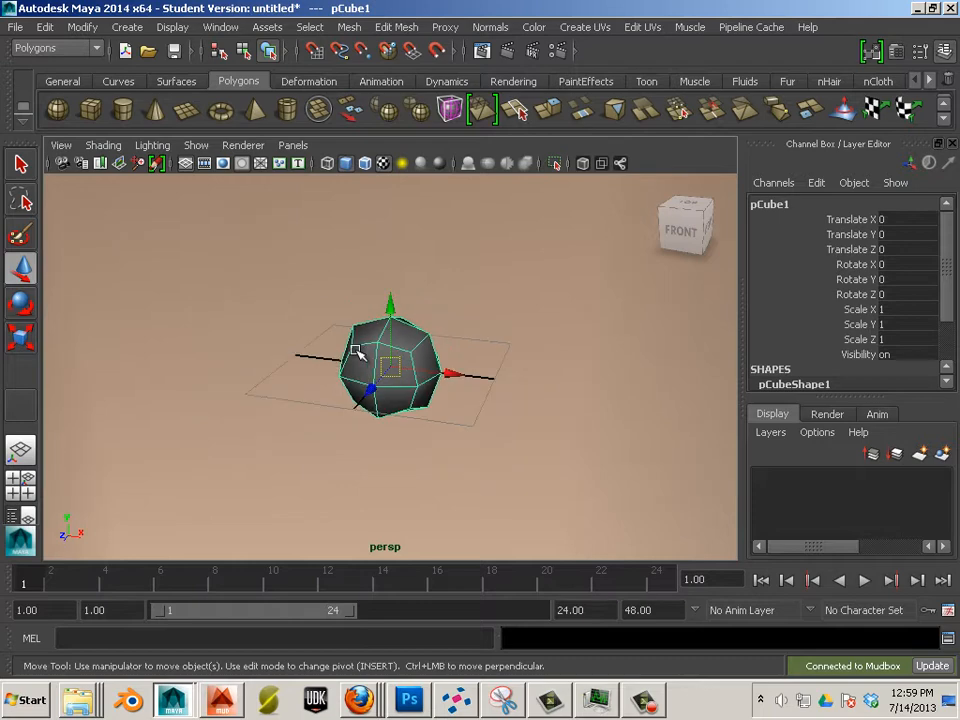
# Select the large cube imported from Mudbox and compare its size with the small ball at its center
pyautogui.scroll(5, 356, 351)
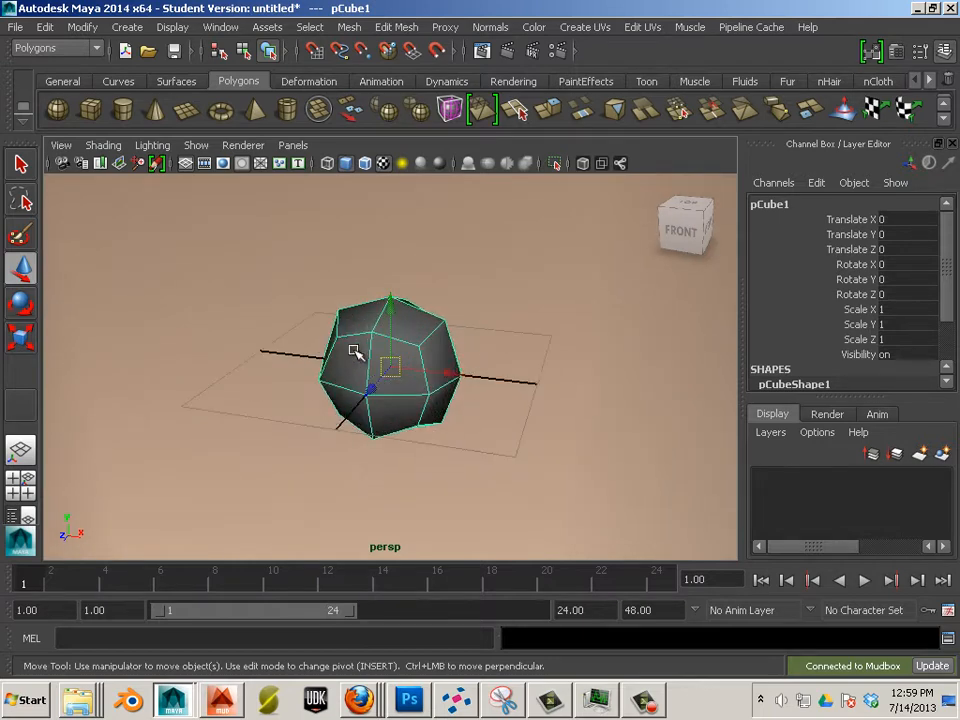
pyautogui.scroll(-2, 356, 351)
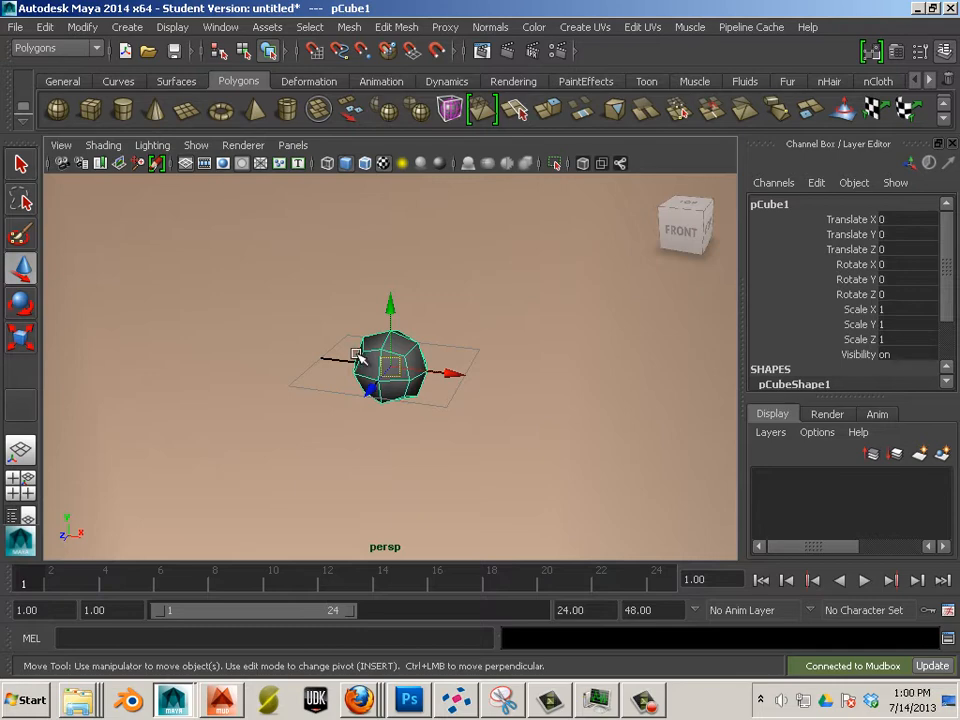
pyautogui.scroll(-6, 362, 356)
pyautogui.click(530, 349)
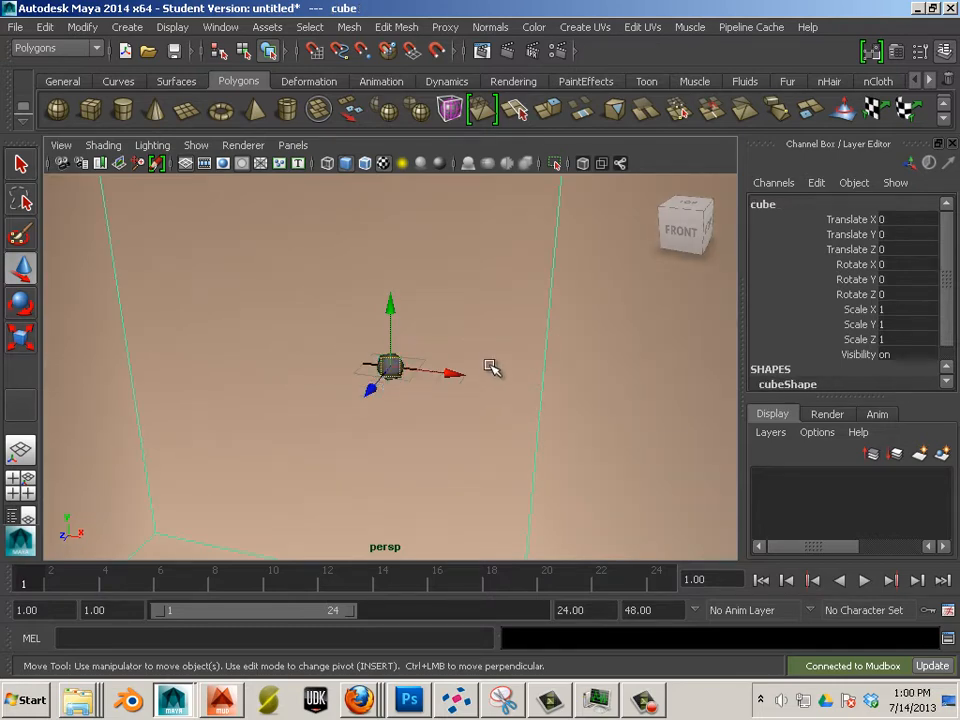
pyautogui.click(827, 415)
pyautogui.scroll(-6, 622, 381)
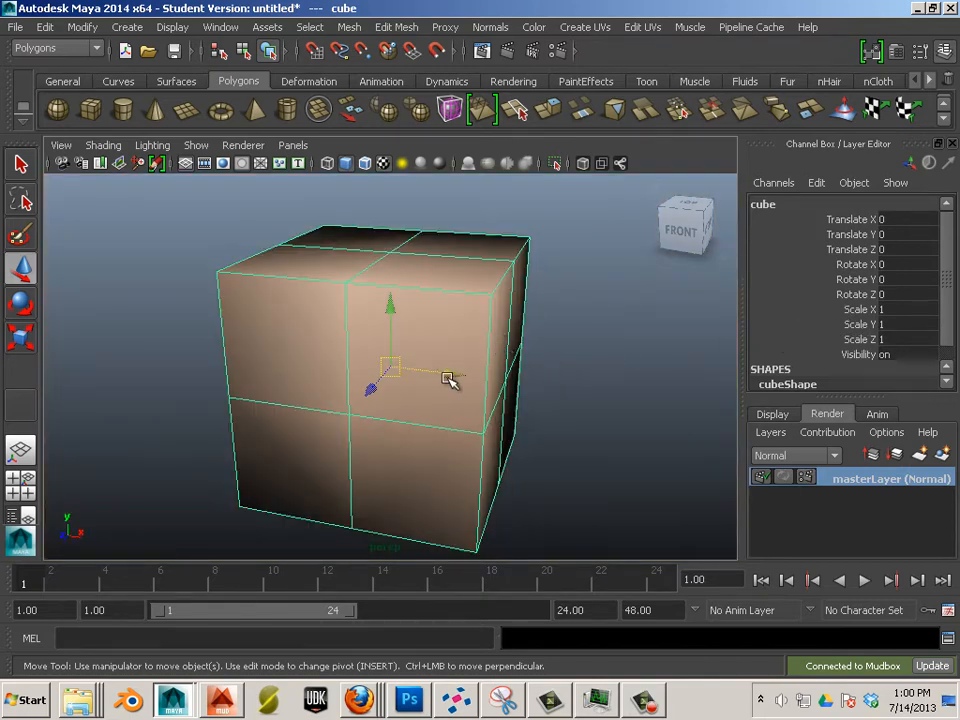
pyautogui.scroll(10, 450, 379)
pyautogui.scroll(4, 388, 422)
# Delete the small faceted ball and create a default polygon cube at the grid's center inside the imported cube
pyautogui.click(413, 436)
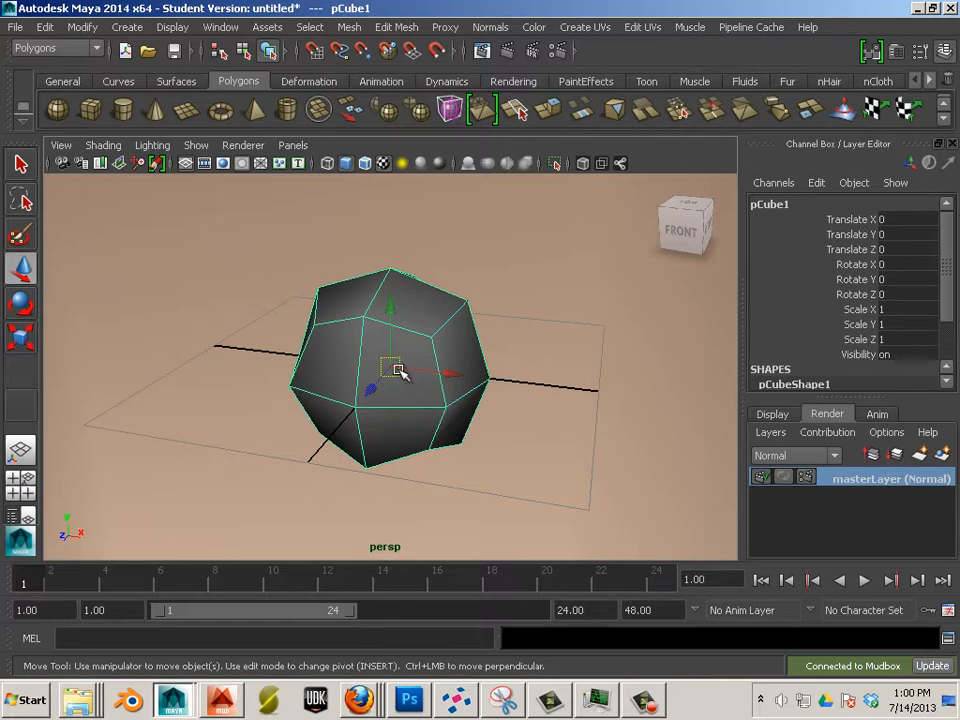
pyautogui.press('Delete')
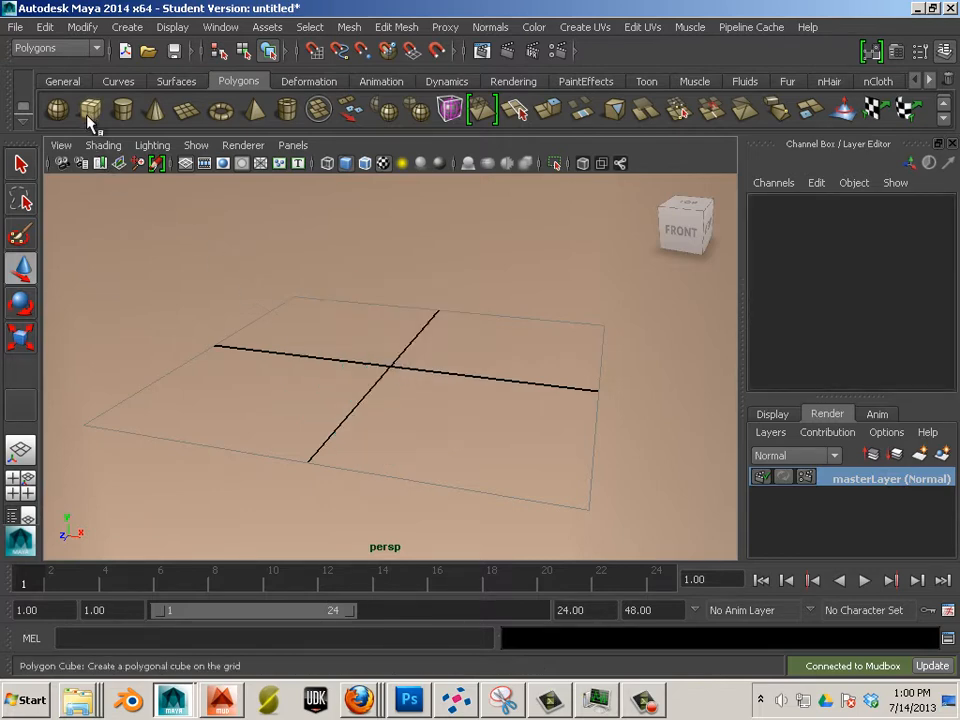
pyautogui.click(90, 82)
pyautogui.scroll(-5, 407, 385)
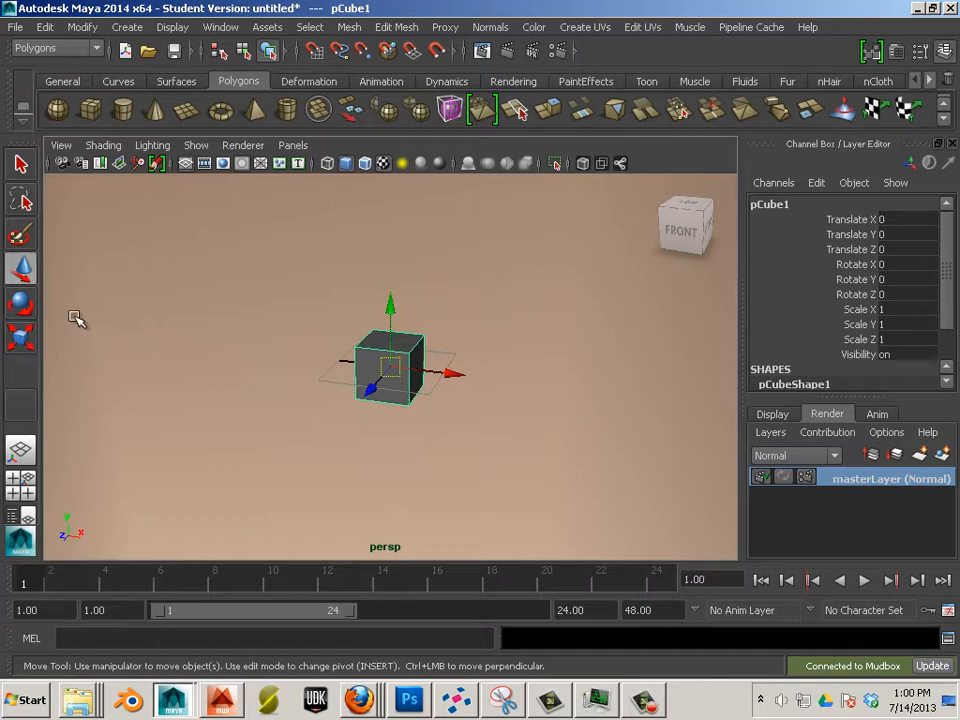
# Scale the new cube uniformly to about 3.56 with the Scale tool
pyautogui.click(30, 340)
pyautogui.moveTo(381, 369); pyautogui.dragTo(514, 476)
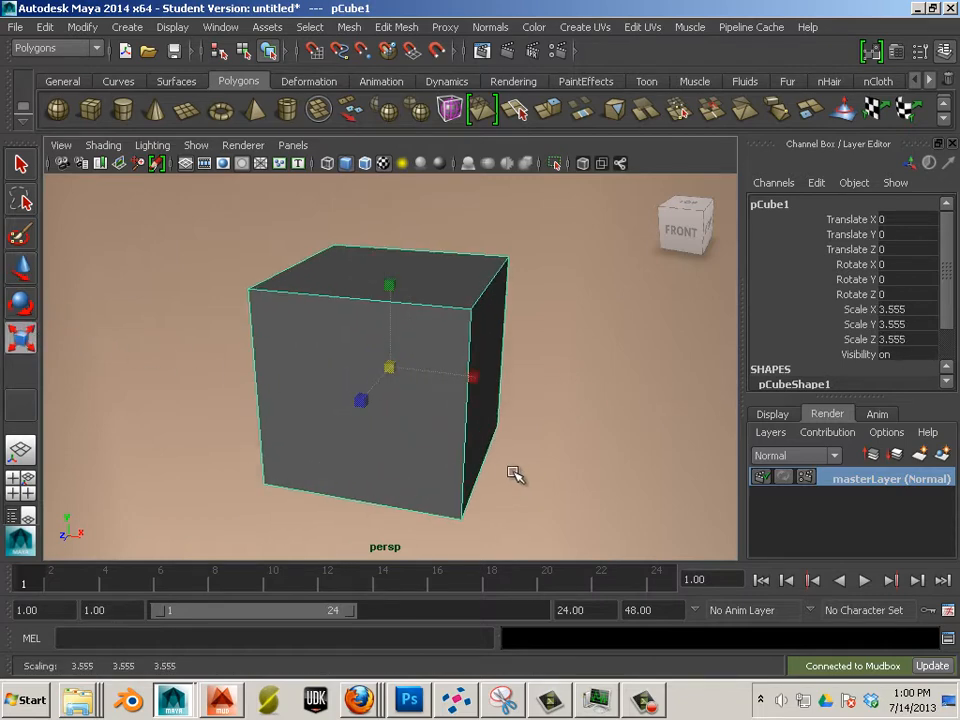
pyautogui.scroll(-5, 410, 346)
pyautogui.scroll(-3, 408, 347)
pyautogui.scroll(1, 380, 388)
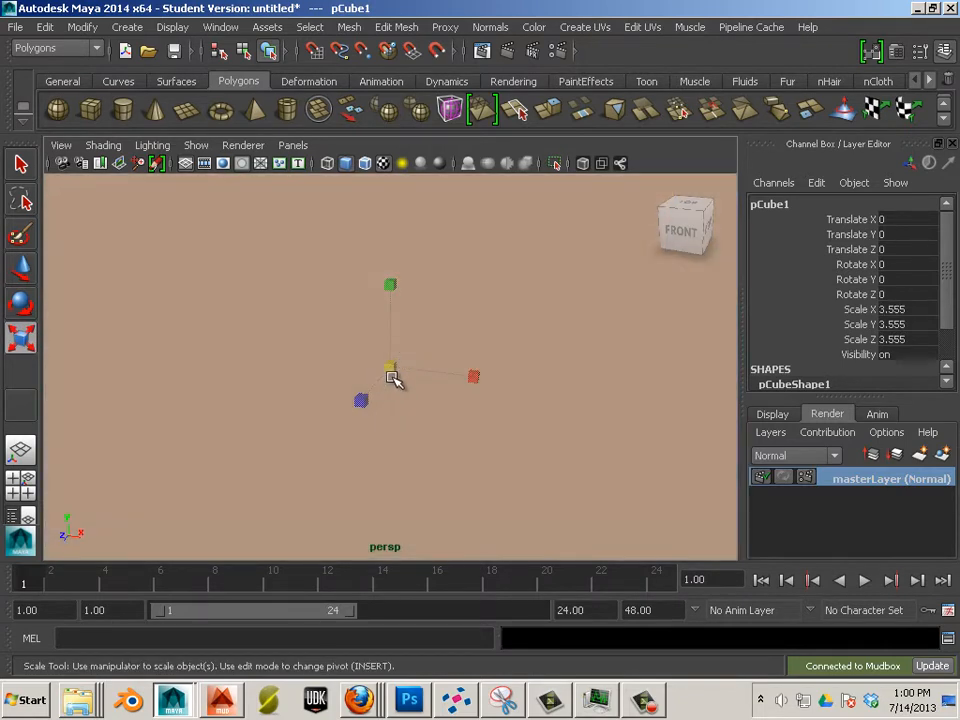
# In the wireframe front view, scale the new cube uniformly to about 149.9 to match the imported cube's outline
pyautogui.press('space')
pyautogui.press('space')
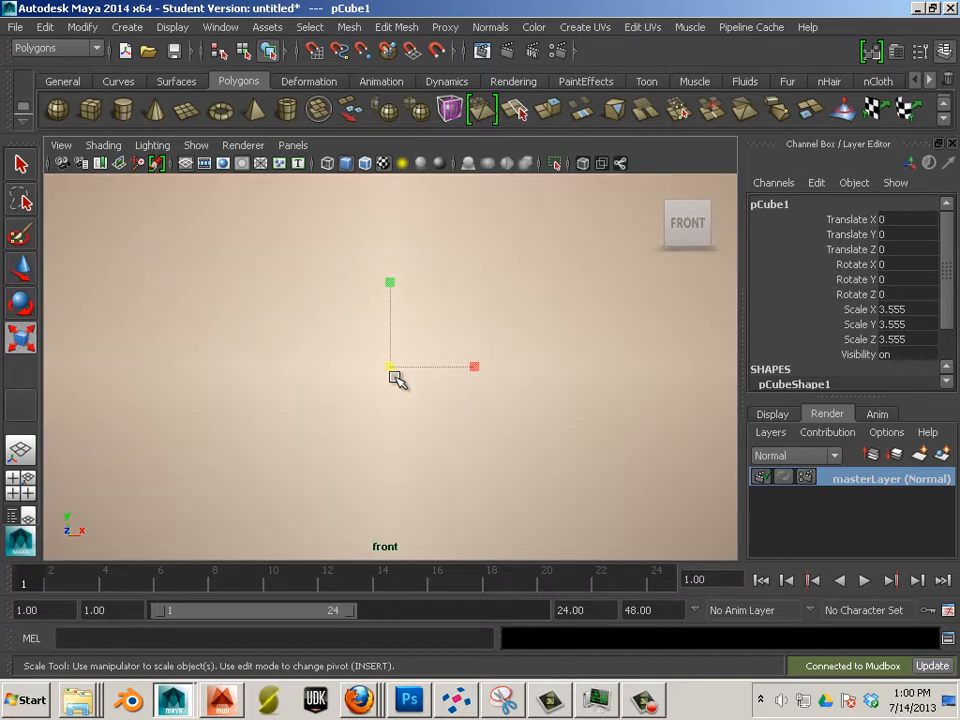
pyautogui.press('4')
pyautogui.moveTo(396, 370); pyautogui.dragTo(450, 390)
pyautogui.moveTo(390, 367); pyautogui.dragTo(516, 465)
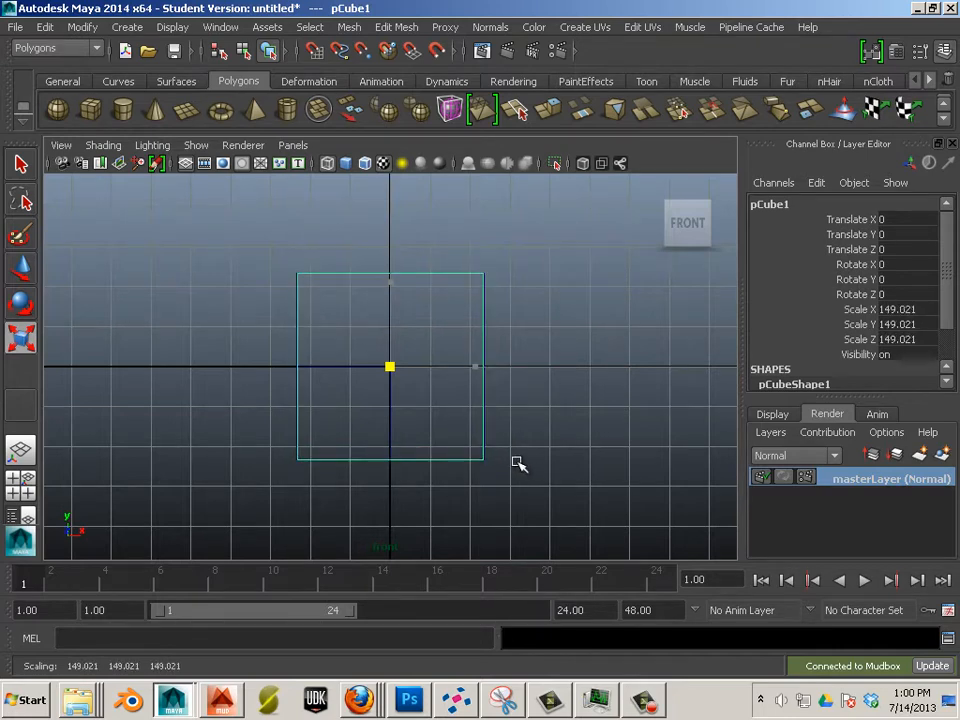
pyautogui.moveTo(517, 462); pyautogui.dragTo(518, 462)
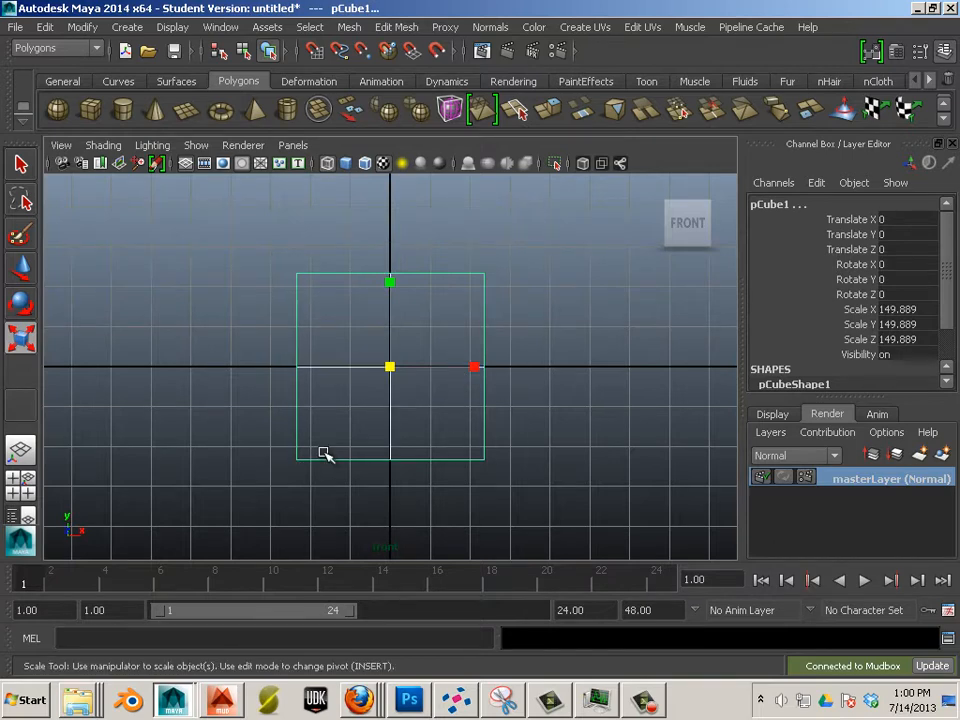
# Delete both large cubes and create a new default-size polygon cube at the origin
pyautogui.scroll(4, 426, 441)
pyautogui.scroll(-3, 426, 441)
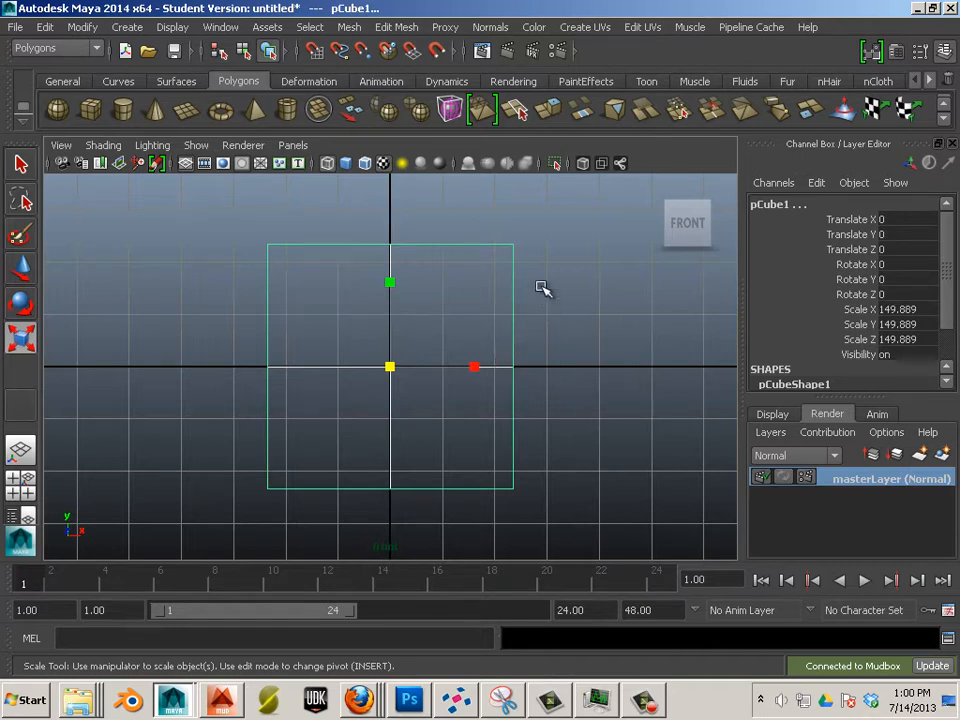
pyautogui.press('Delete')
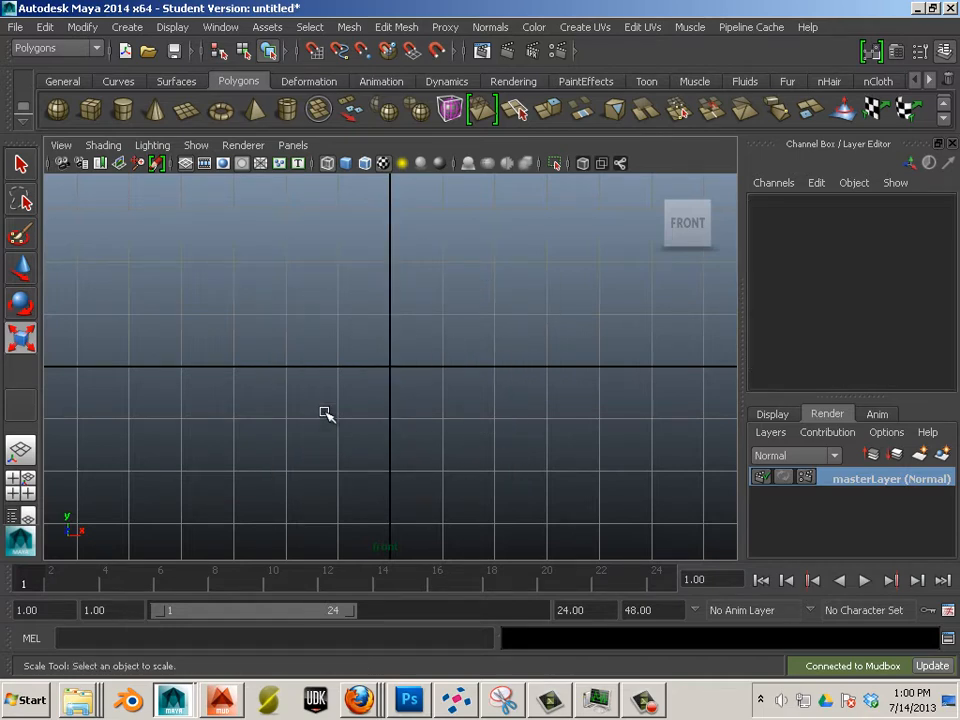
pyautogui.click(91, 112)
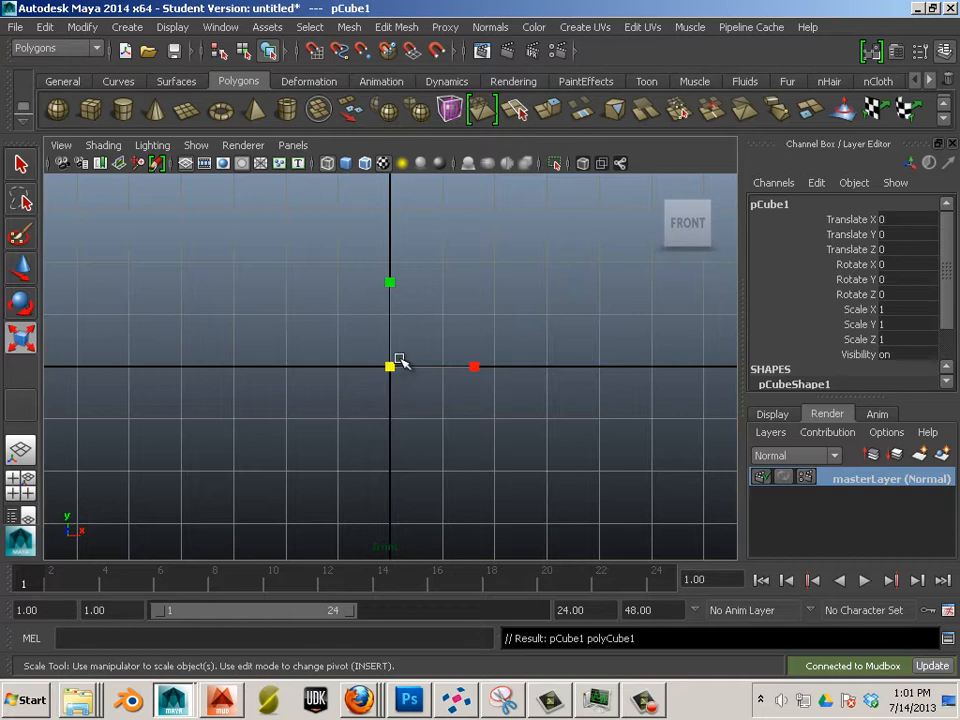
pyautogui.scroll(5, 399, 360)
pyautogui.scroll(-8, 464, 377)
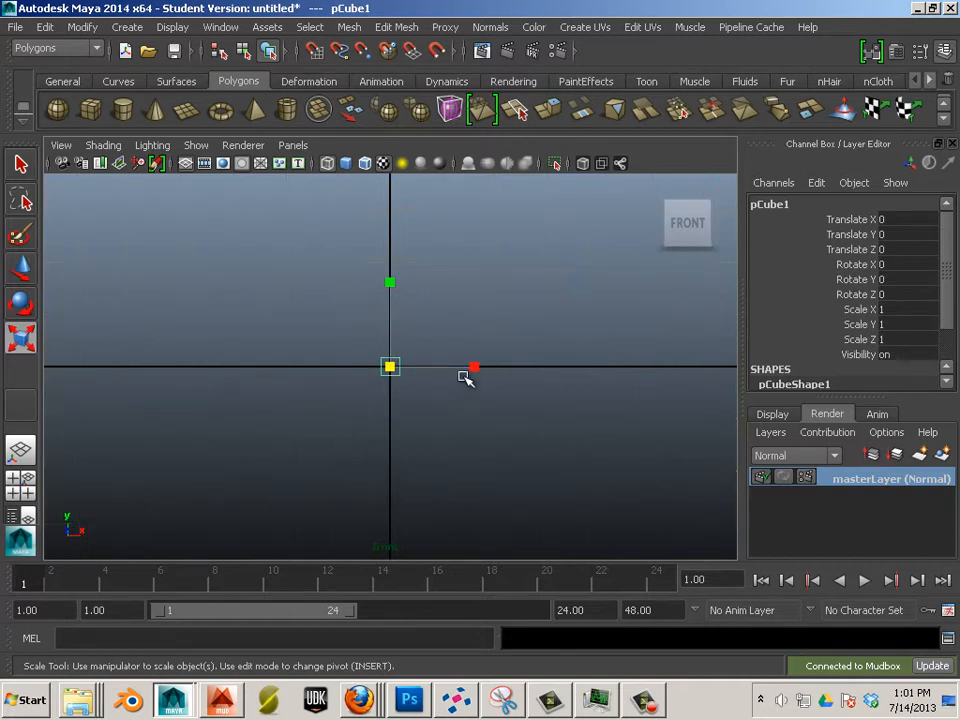
pyautogui.scroll(5, 464, 377)
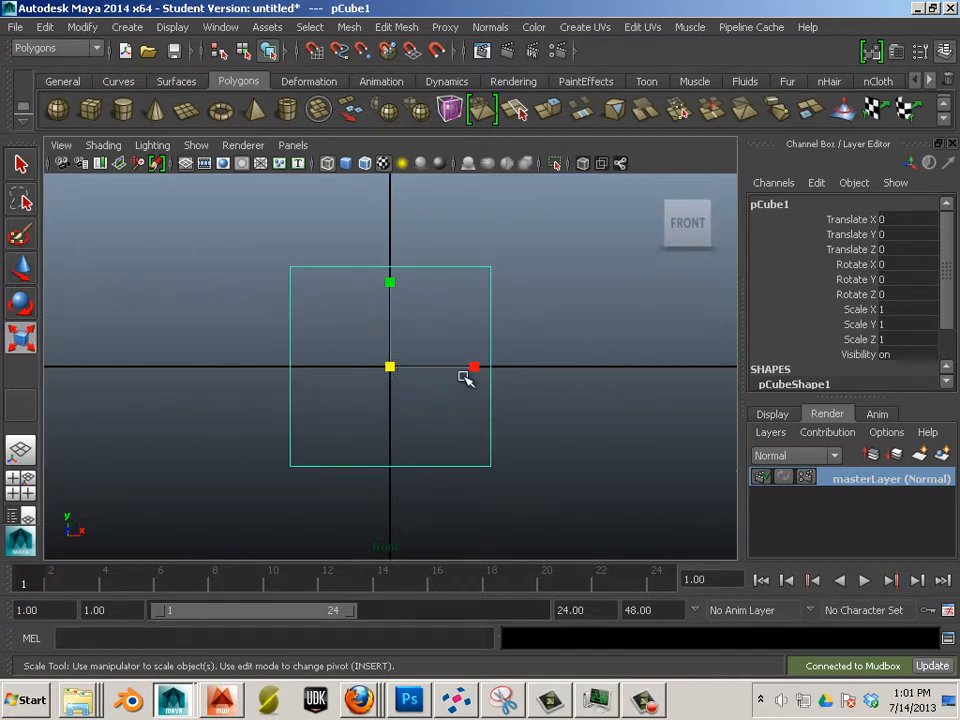
# Frame the new cube in the perspective view and smooth its mesh into a faceted ball
pyautogui.press('space')
pyautogui.scroll(-5, 380, 388)
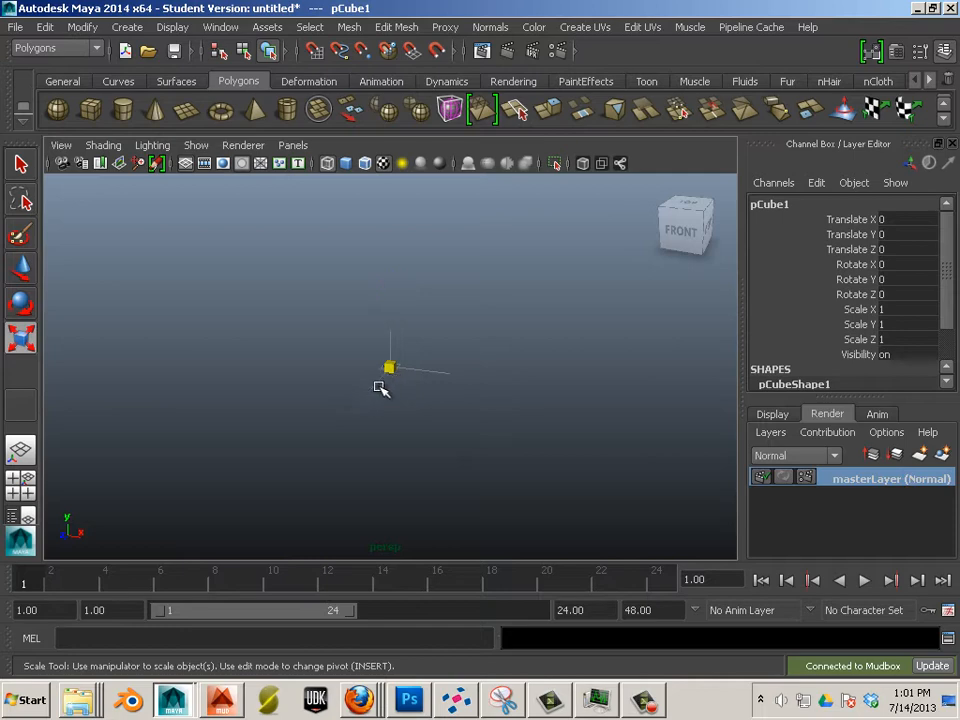
pyautogui.press('f')
pyautogui.keyDown('alt'); pyautogui.moveTo(421, 439); pyautogui.dragTo(401, 313); pyautogui.keyUp('alt')
pyautogui.click(348, 28)
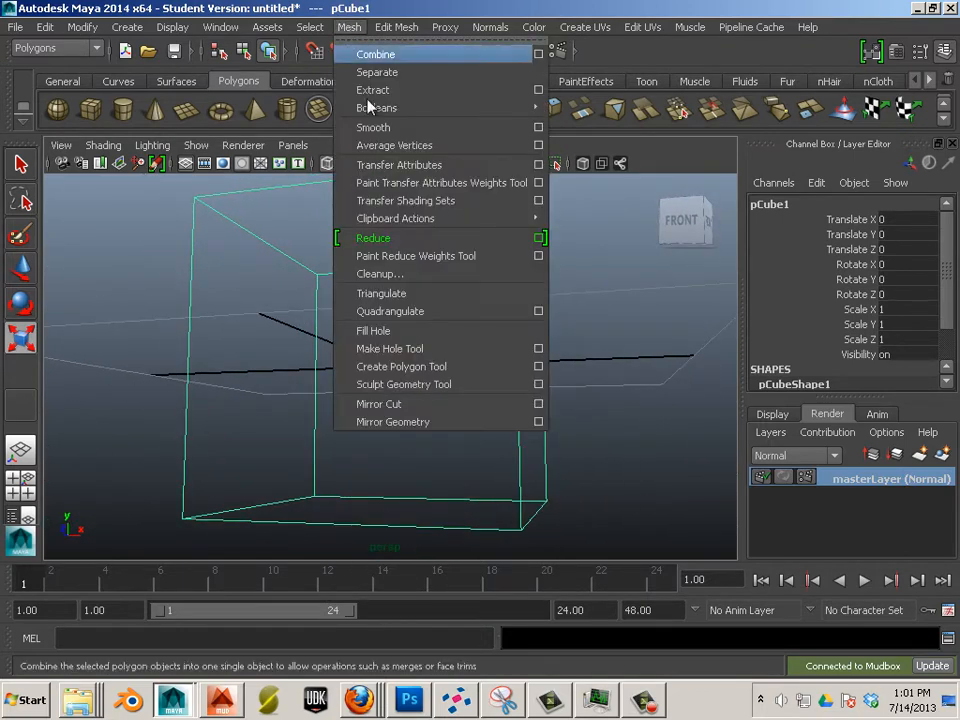
pyautogui.click(372, 126)
pyautogui.keyDown('alt'); pyautogui.moveTo(440, 336); pyautogui.dragTo(503, 346); pyautogui.keyUp('alt')
# In the front view, select and delete the faces on the ball's negative X half
pyautogui.press('space')
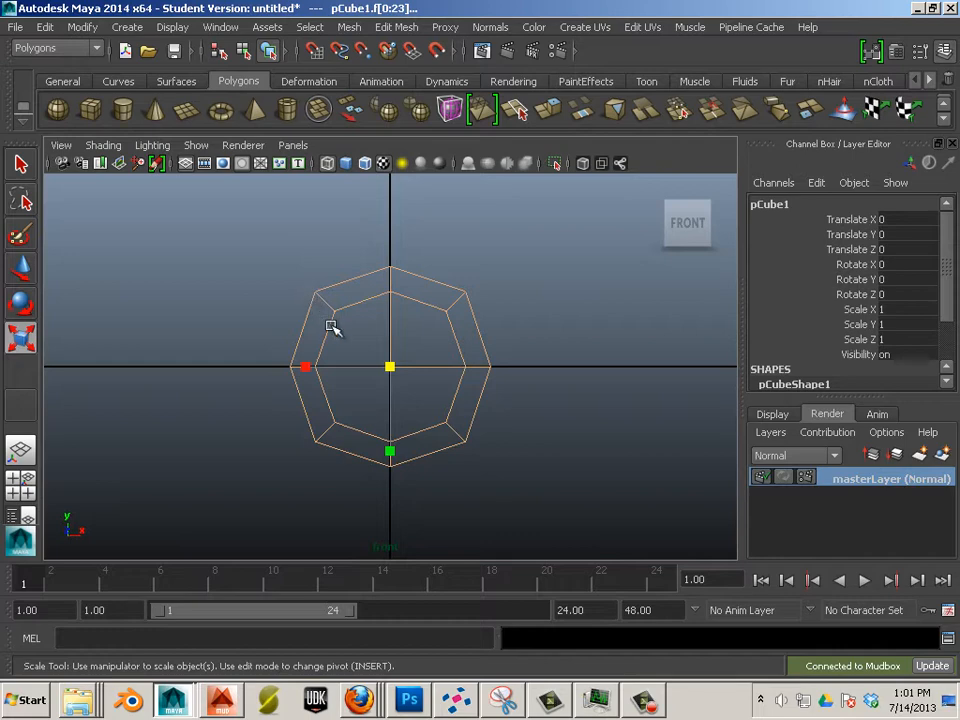
pyautogui.click(244, 251)
pyautogui.moveTo(244, 251); pyautogui.dragTo(367, 500)
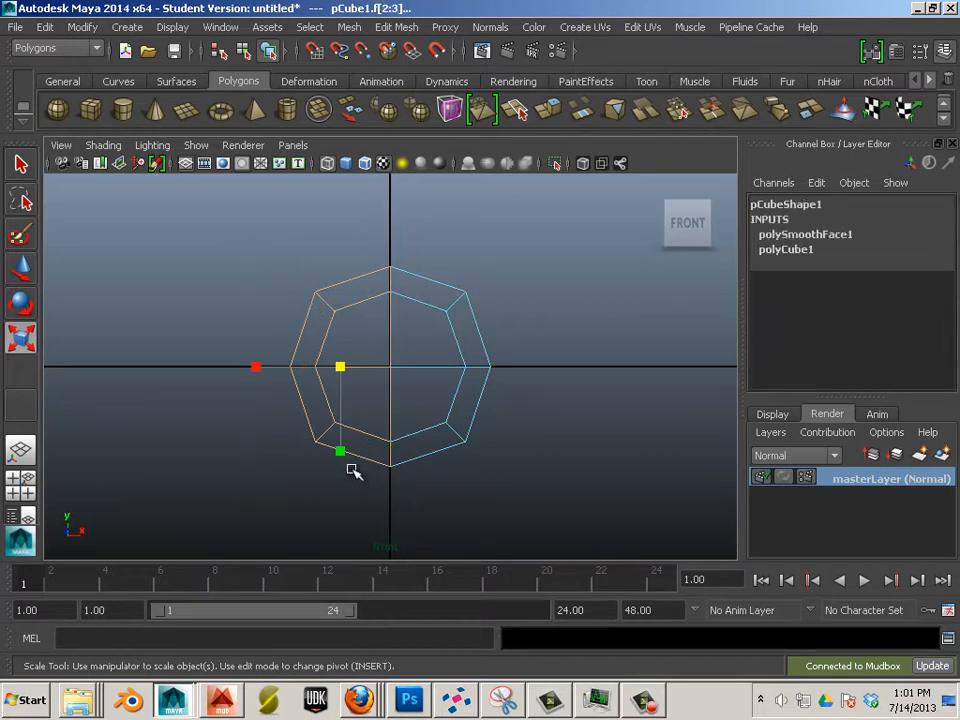
pyautogui.press('Delete')
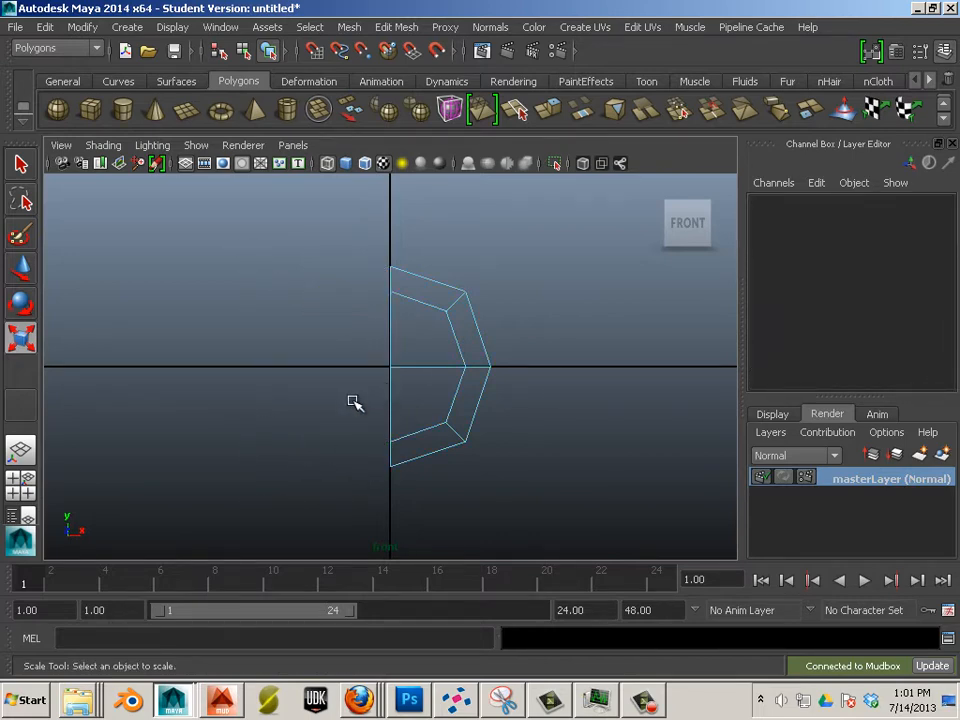
# Extrude the shaded half ball's open border edges and move them about 0.055 cm in negative X to form a rim
pyautogui.moveTo(355, 403)
pyautogui.keyDown('alt'); pyautogui.mouseDown()
pyautogui.moveTo(360, 417)
pyautogui.moveTo(375, 418)
pyautogui.moveTo(422, 362)
pyautogui.mouseUp(); pyautogui.keyUp('alt')
pyautogui.press('5')
pyautogui.press('F10')
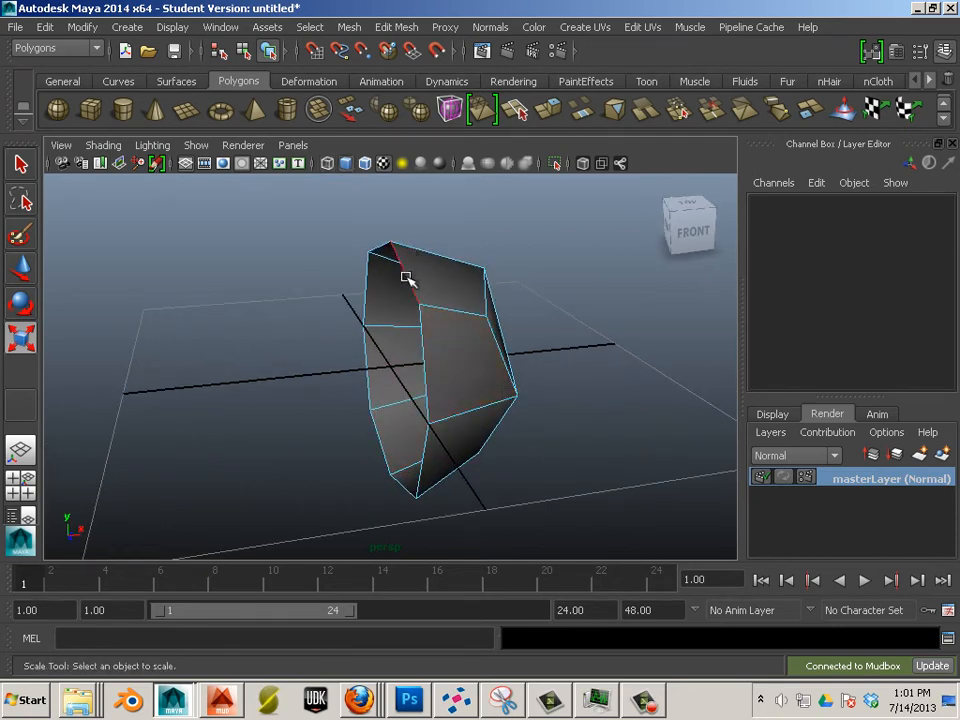
pyautogui.click(407, 277)
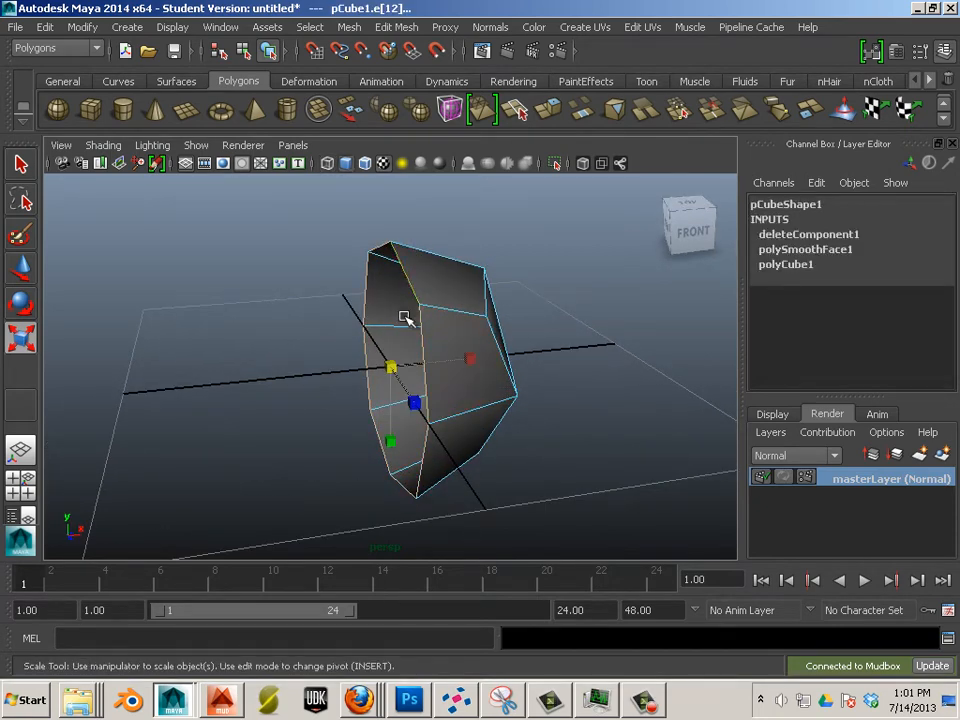
pyautogui.hotkey('ctrl', 'e')
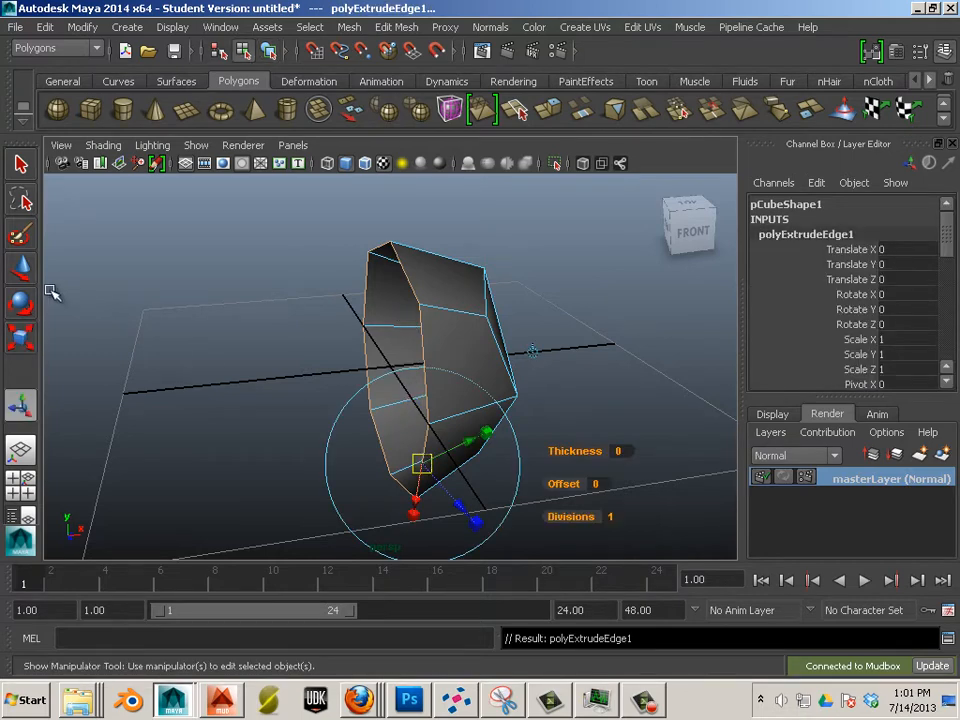
pyautogui.press('w')
pyautogui.moveTo(454, 366)
pyautogui.mouseDown()
pyautogui.moveTo(443, 368)
pyautogui.moveTo(455, 380)
pyautogui.mouseUp()
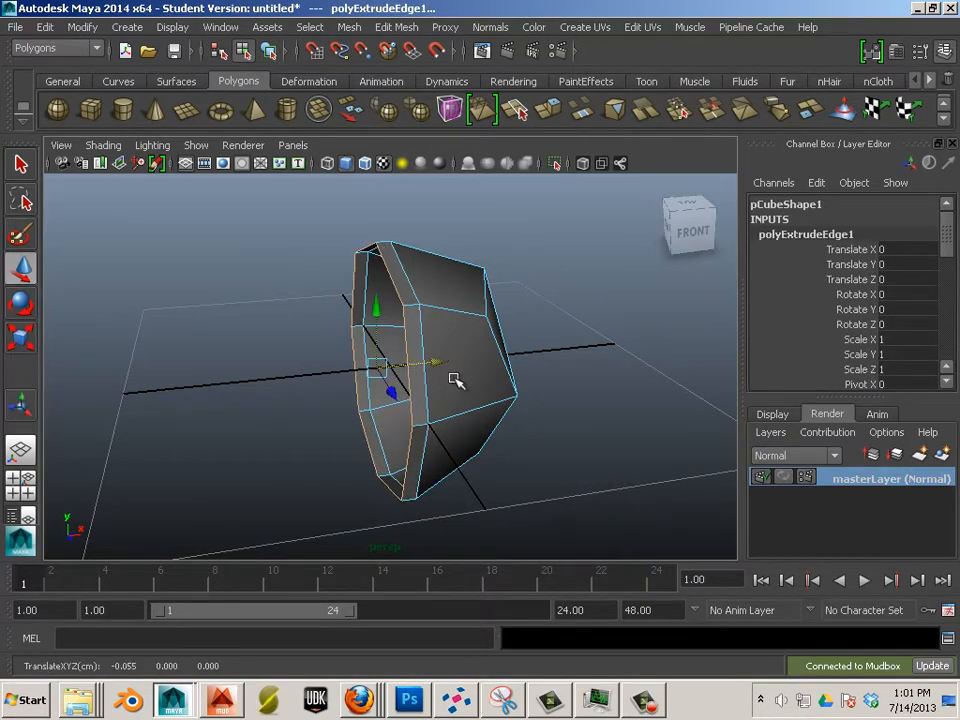
pyautogui.click(564, 414)
pyautogui.keyDown('alt'); pyautogui.moveTo(564, 414); pyautogui.dragTo(431, 356); pyautogui.keyUp('alt')
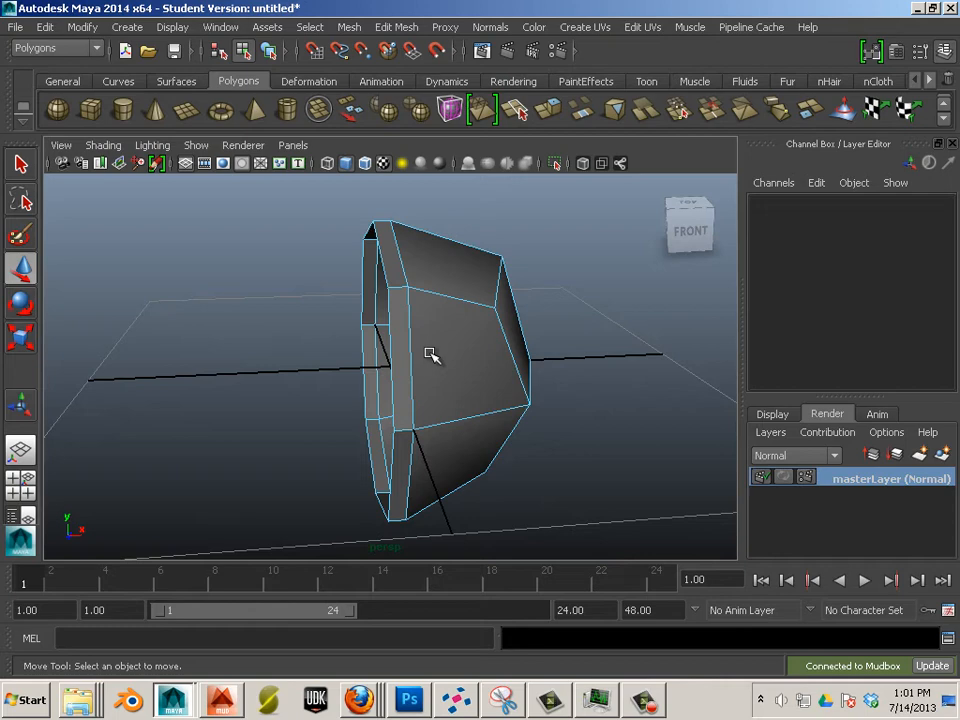
# Select the upper front edge of the extruded rim and examine the rim around the open side
pyautogui.click(388, 273)
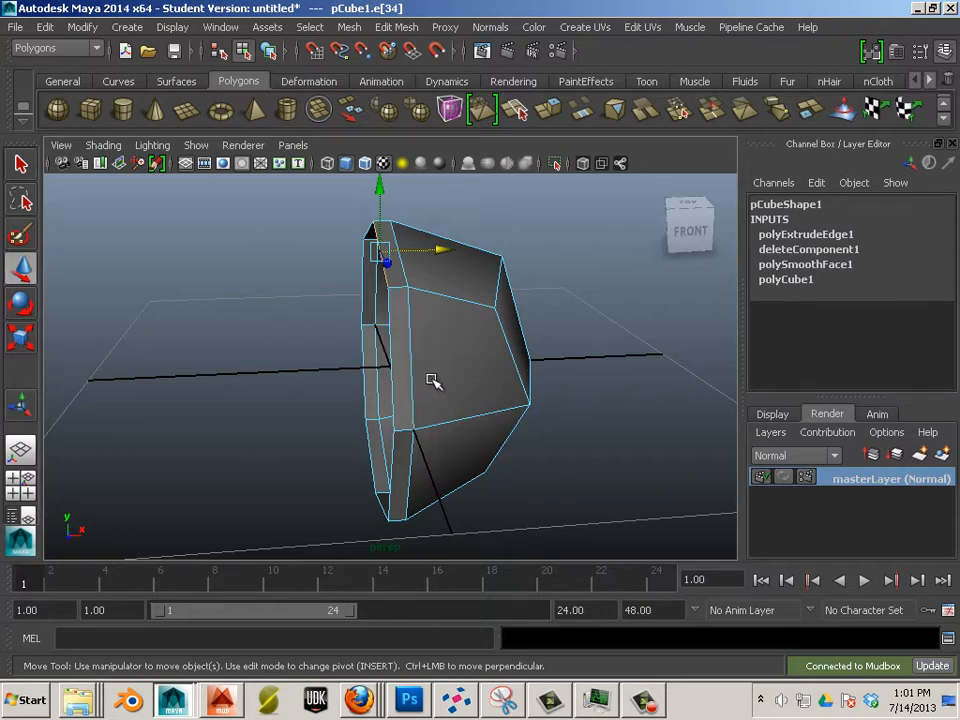
pyautogui.keyDown('alt'); pyautogui.moveTo(433, 381); pyautogui.dragTo(375, 414); pyautogui.keyUp('alt')
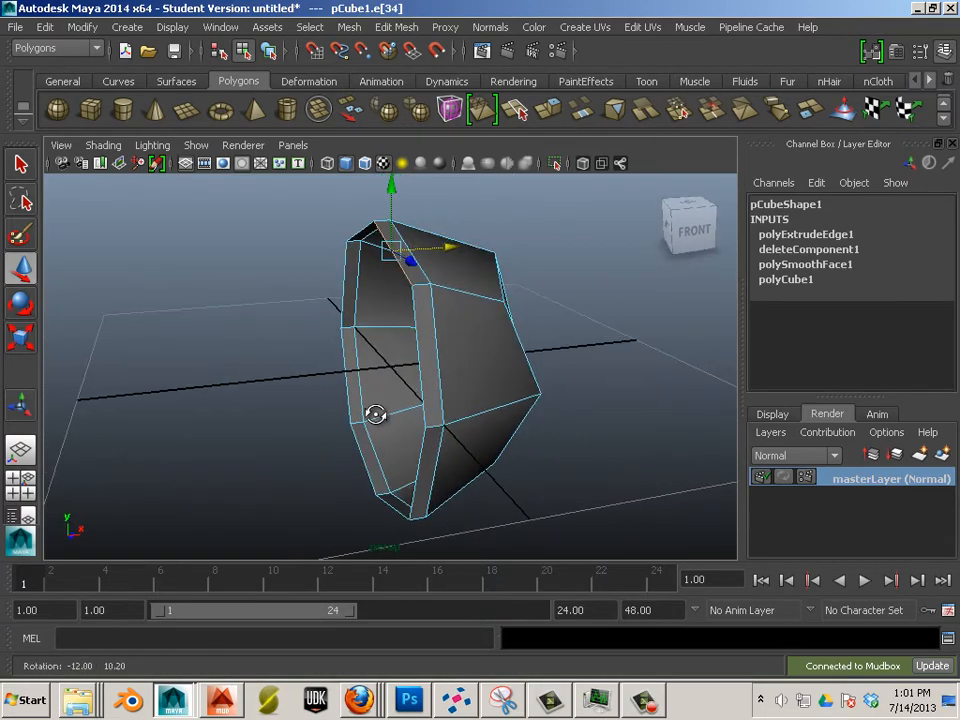
pyautogui.keyDown('alt'); pyautogui.moveTo(462, 310); pyautogui.dragTo(455, 320, button='right'); pyautogui.keyUp('alt')
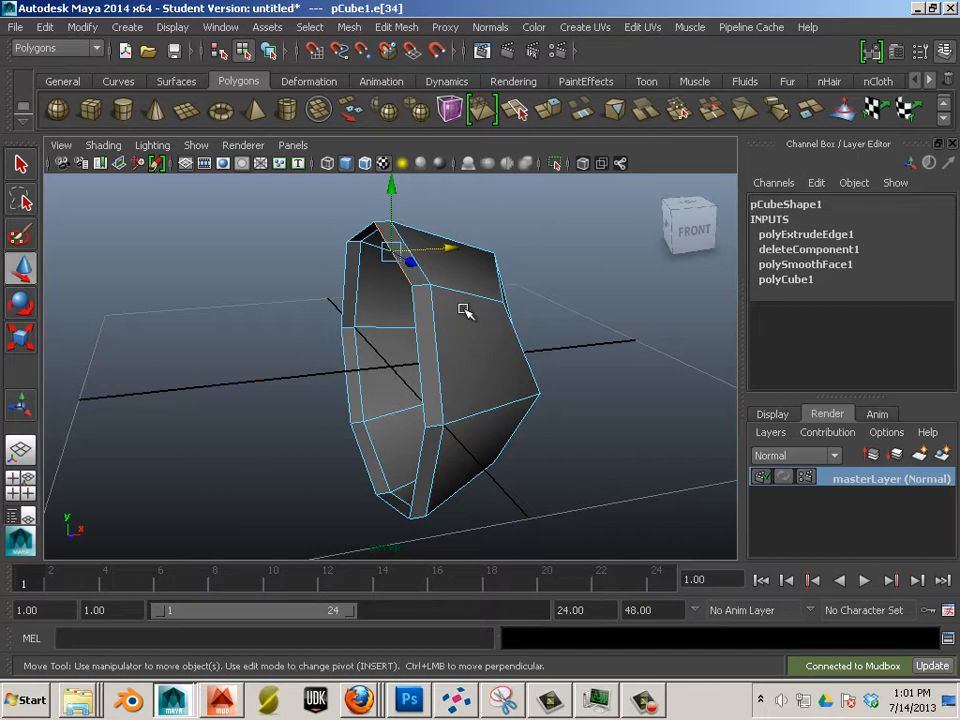
# Return to object selection and snap the half ball's pivot to the upper front corner vertex of the extruded rim
pyautogui.press('F8')
pyautogui.click(488, 360)
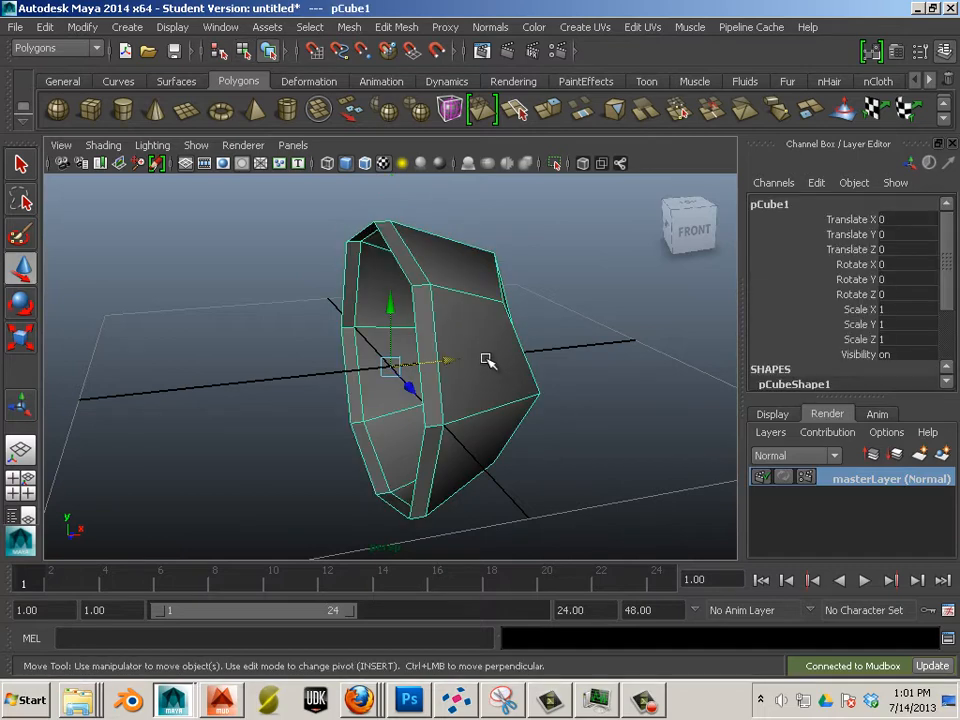
pyautogui.press('Insert')
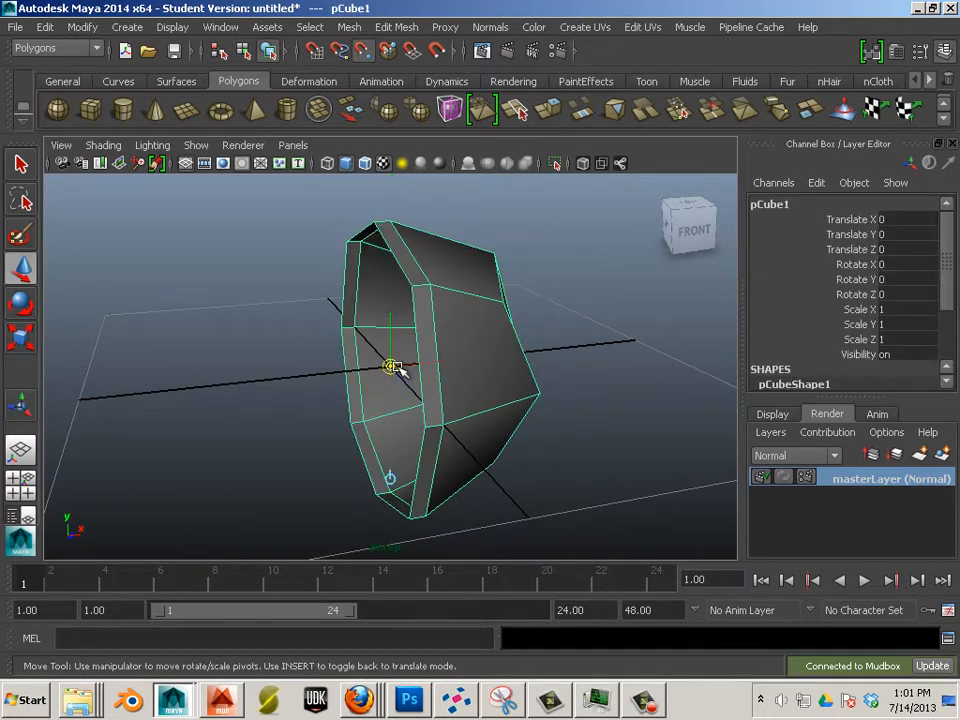
pyautogui.moveTo(396, 369); pyautogui.dragTo(418, 290)
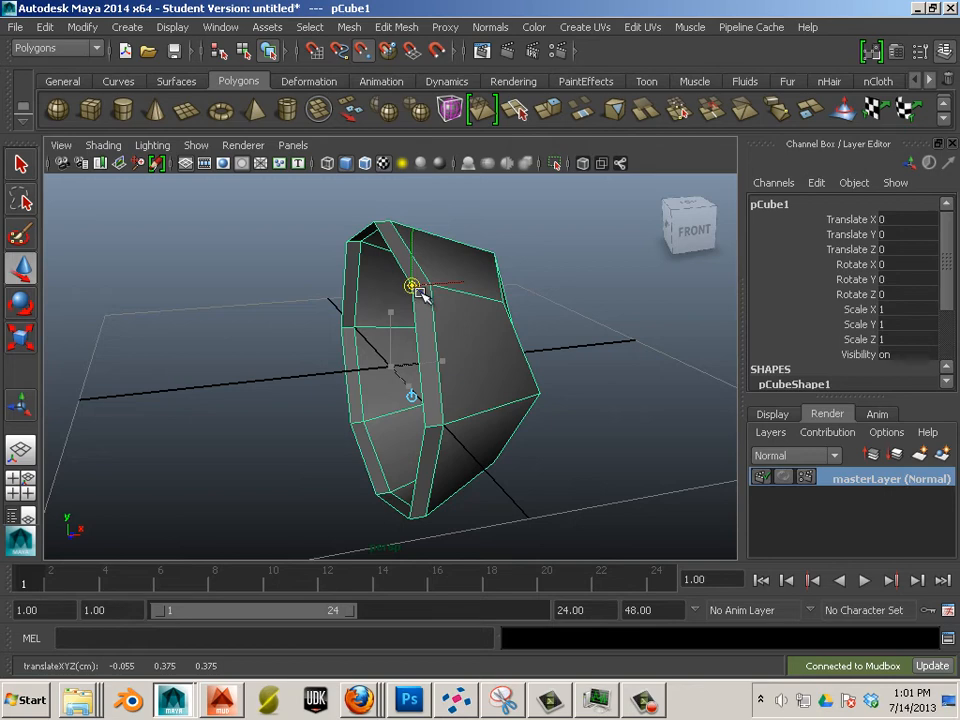
pyautogui.press('Insert')
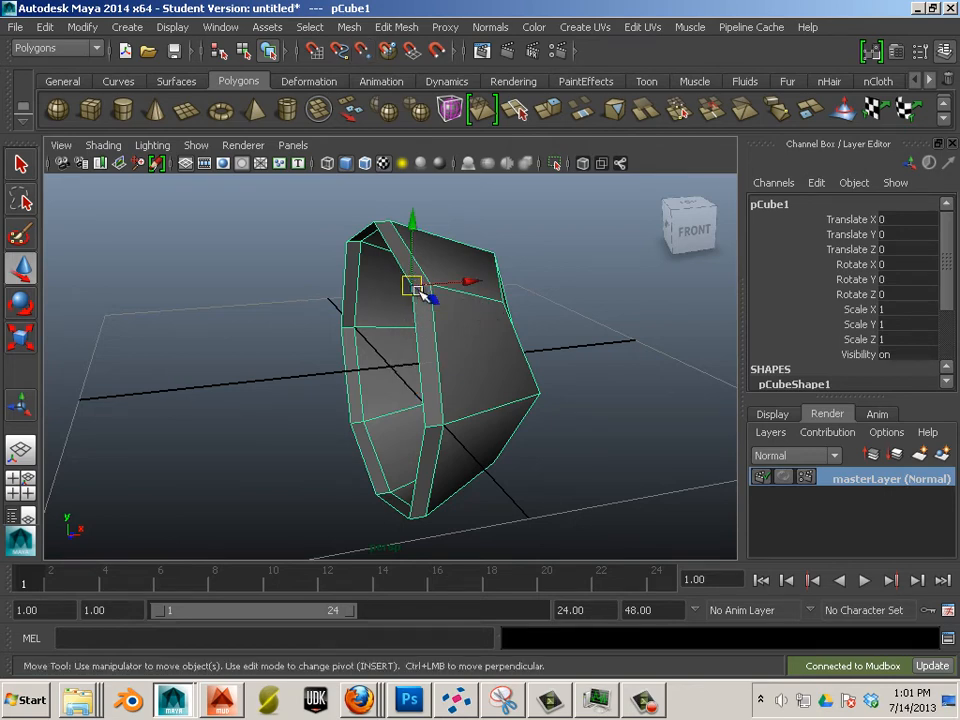
pyautogui.keyDown('alt'); pyautogui.moveTo(497, 377); pyautogui.dragTo(471, 377); pyautogui.keyUp('alt')
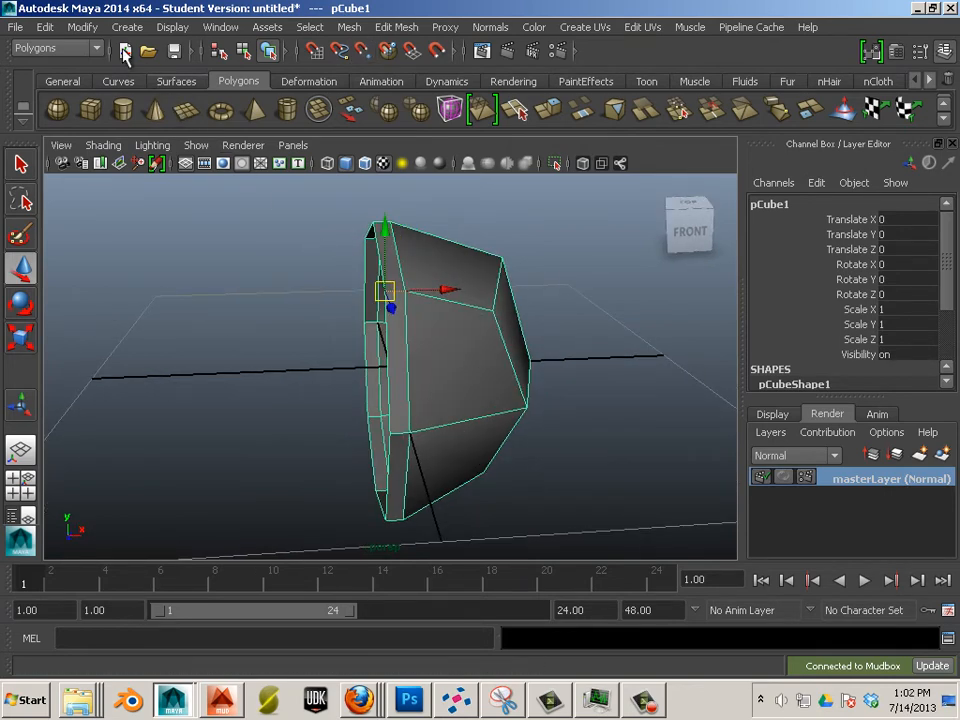
# Create a mirrored copy of the half ball using Duplicate Special with Scale X set to -1, then close the options
pyautogui.click(45, 27)
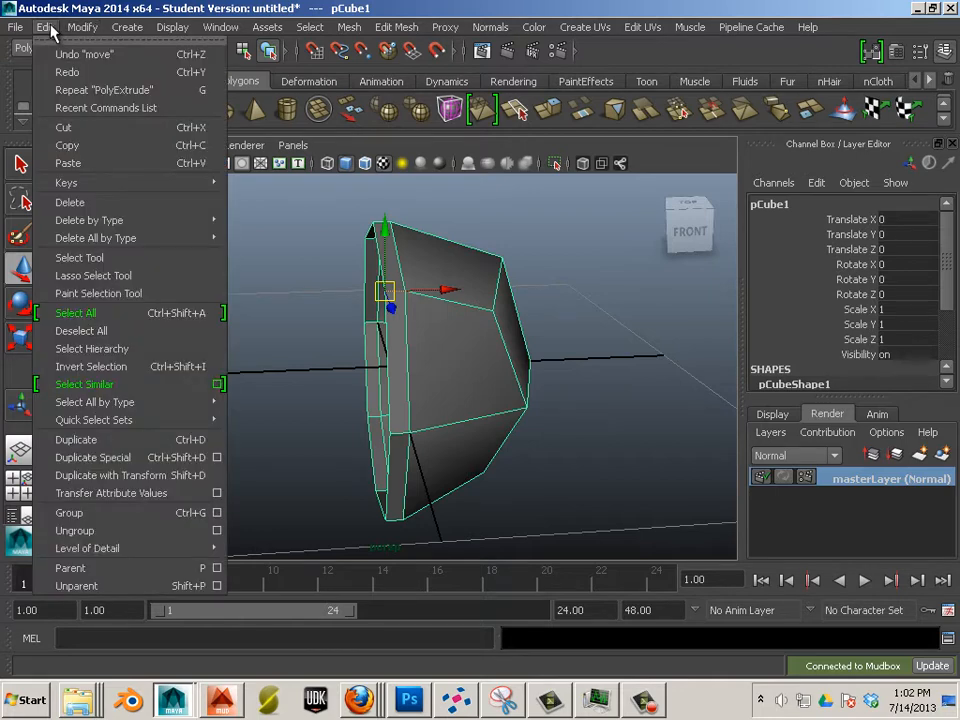
pyautogui.moveTo(77, 34)
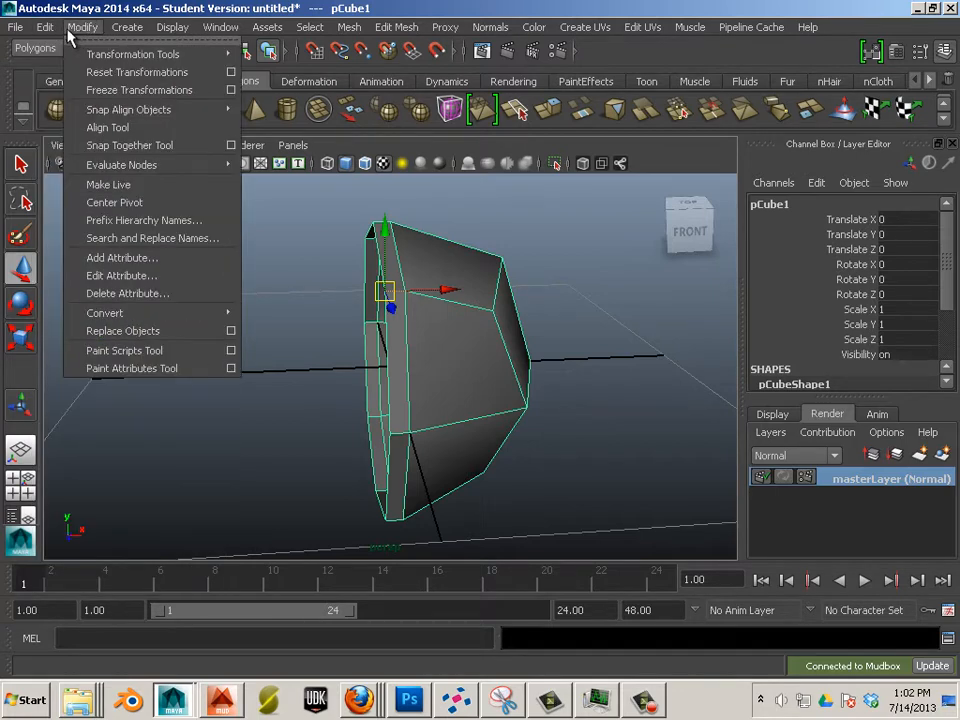
pyautogui.moveTo(349, 30)
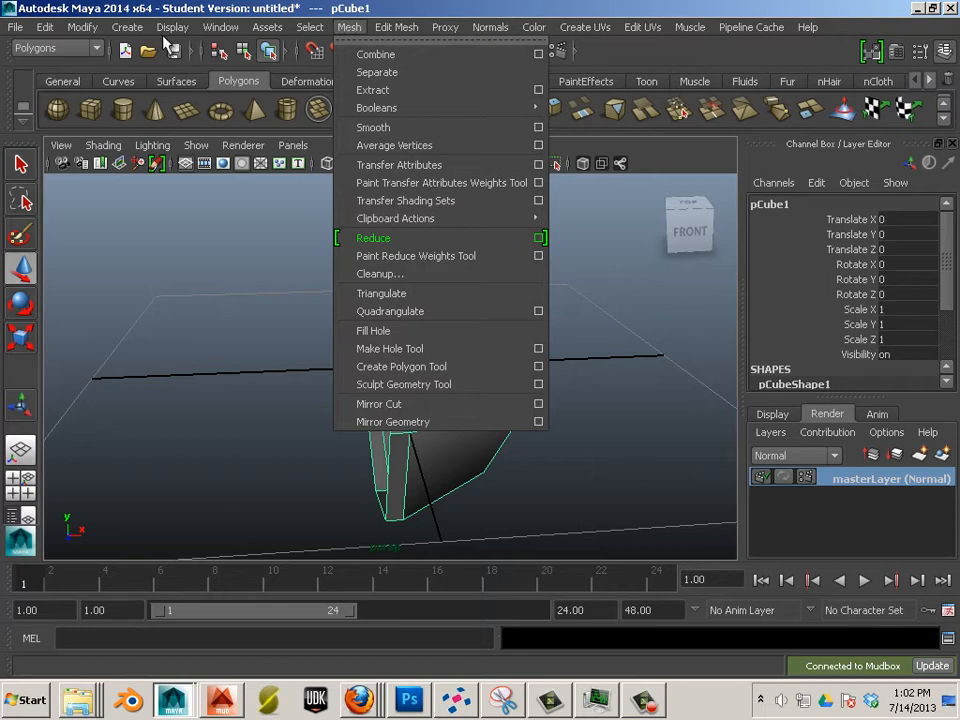
pyautogui.moveTo(45, 27)
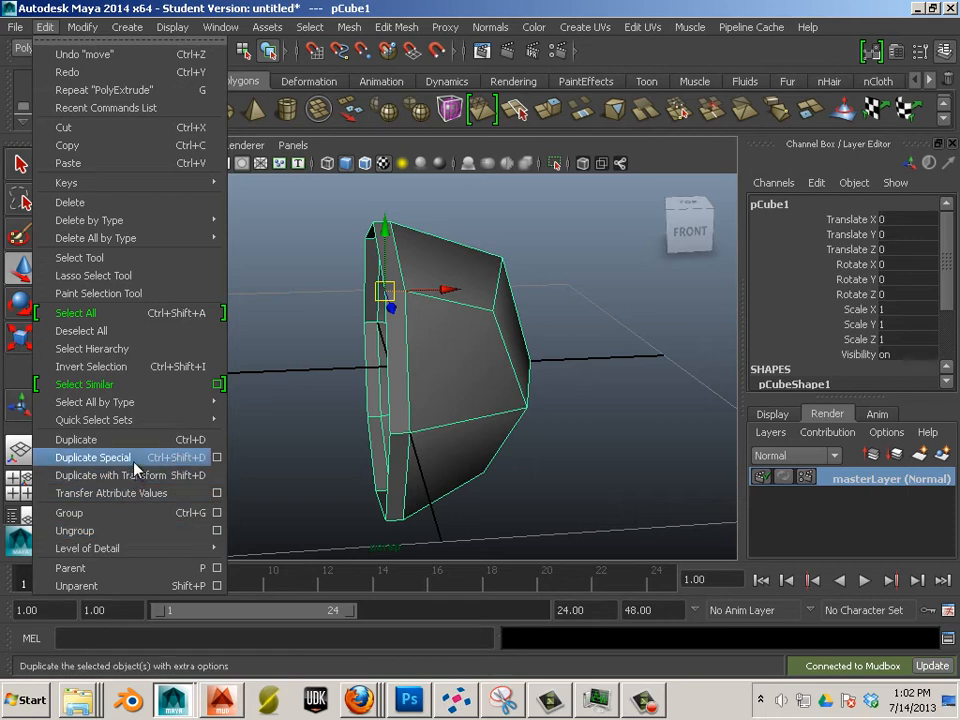
pyautogui.click(217, 458)
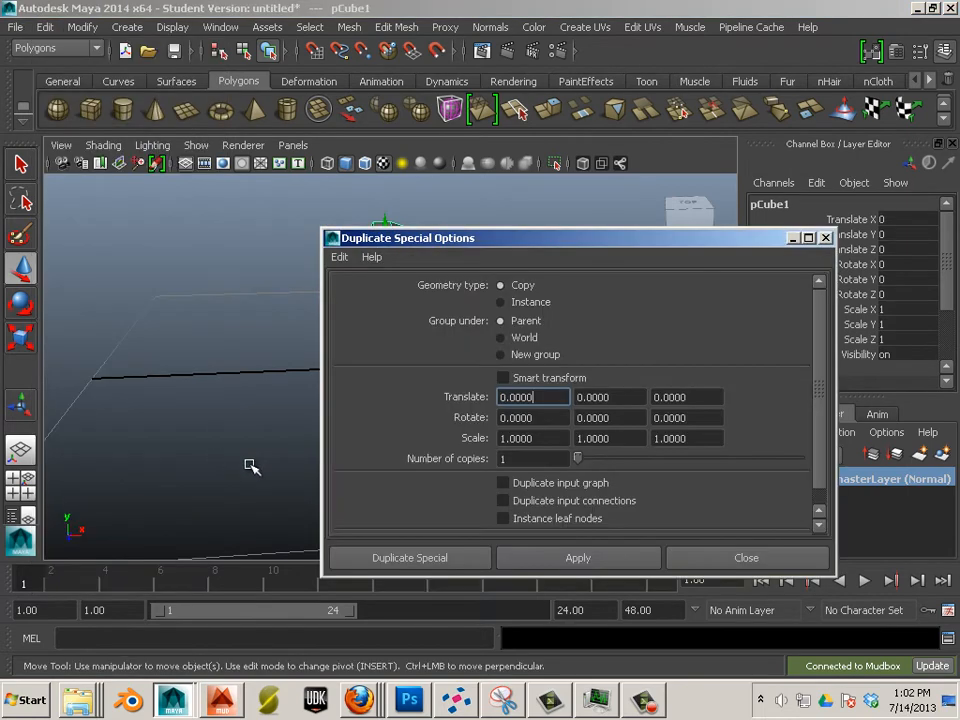
pyautogui.click(499, 438)
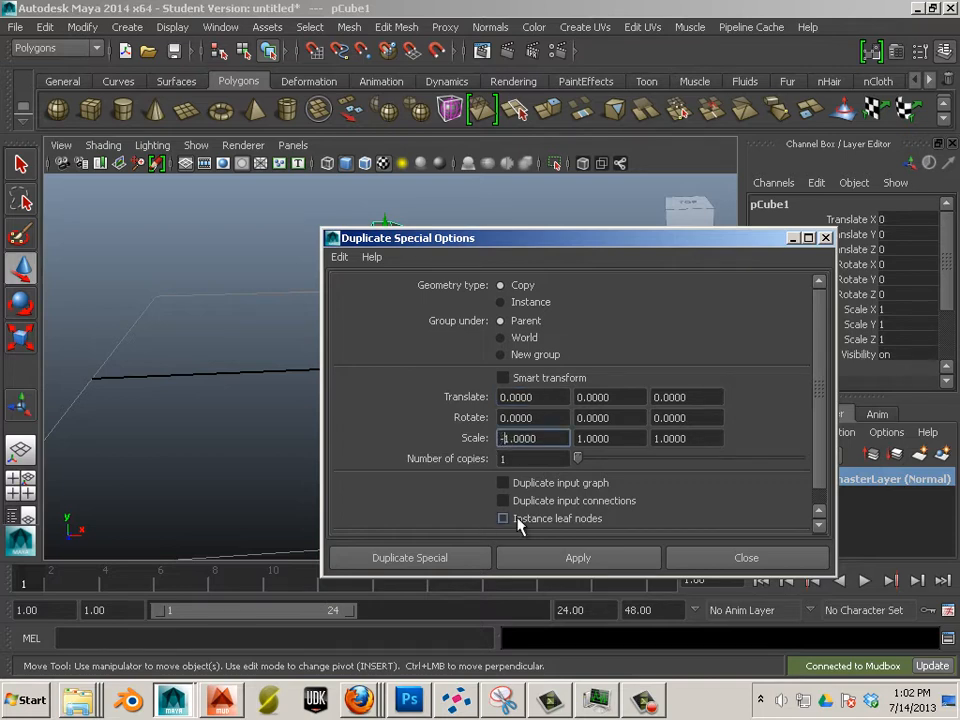
pyautogui.click(532, 566)
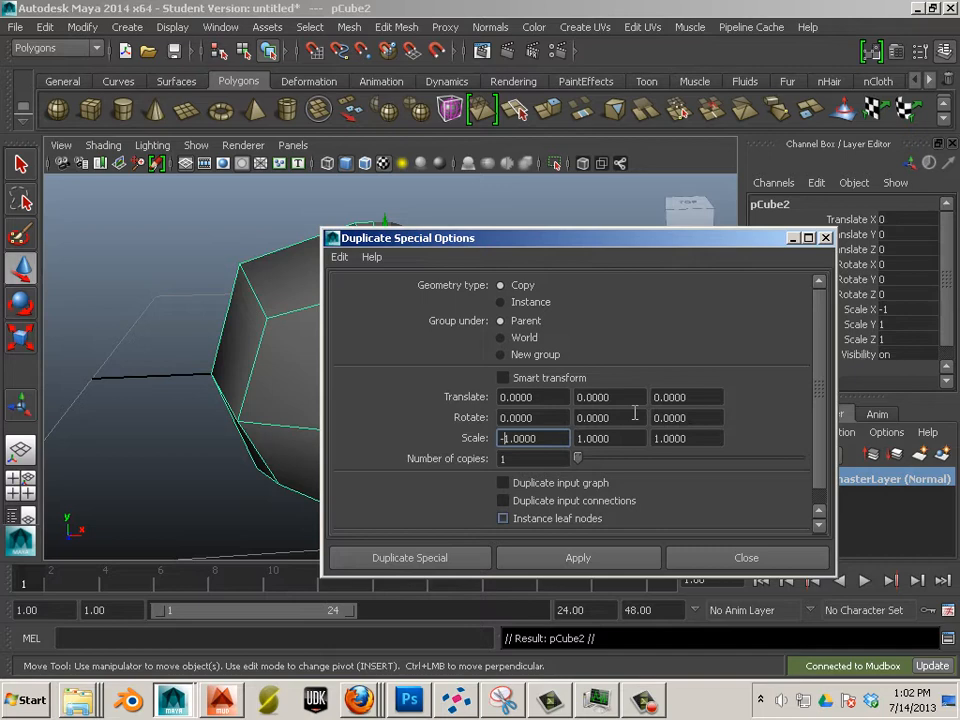
pyautogui.click(826, 238)
# Select both halves of the ball and combine them into a single mesh
pyautogui.keyDown('alt'); pyautogui.moveTo(729, 321); pyautogui.dragTo(493, 369); pyautogui.keyUp('alt')
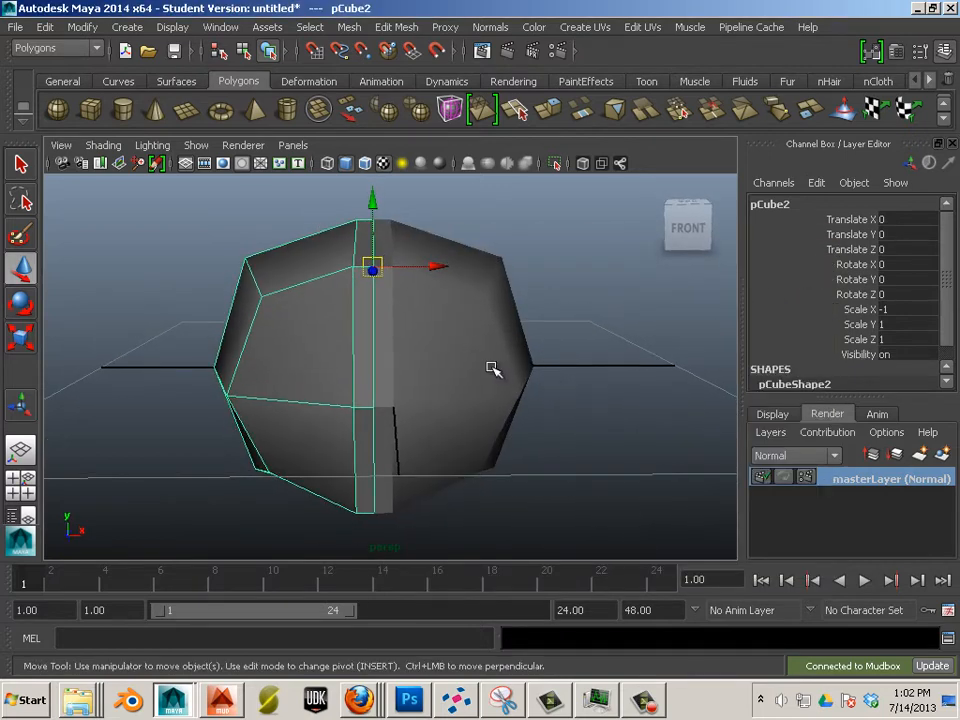
pyautogui.click(493, 369)
pyautogui.keyDown('shift'); pyautogui.click(311, 364); pyautogui.keyUp('shift')
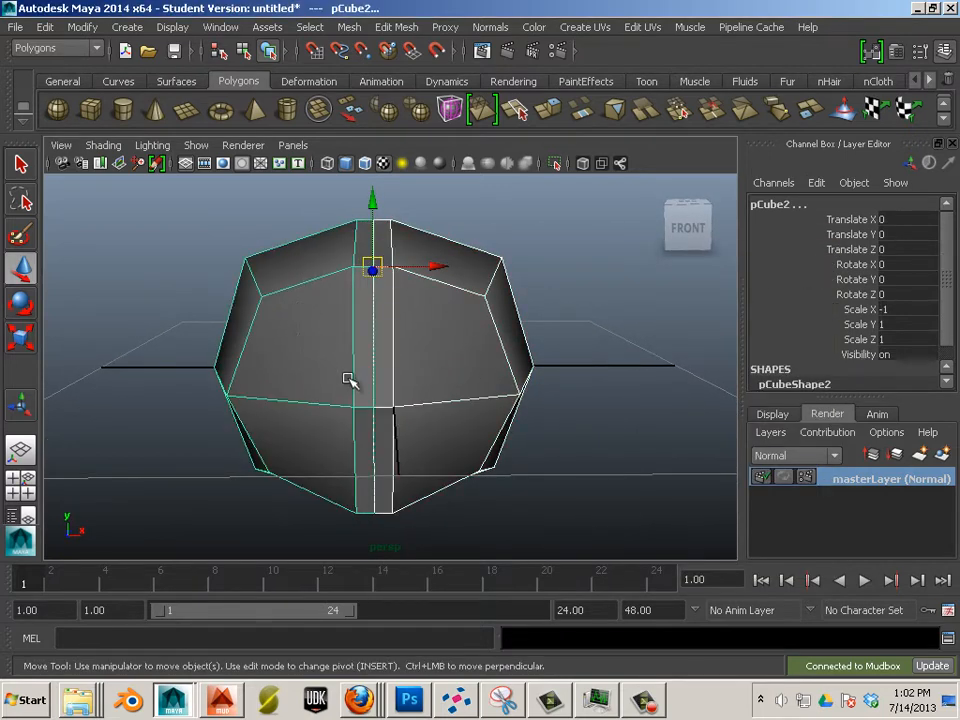
pyautogui.click(345, 28)
pyautogui.click(349, 54)
pyautogui.press('r')
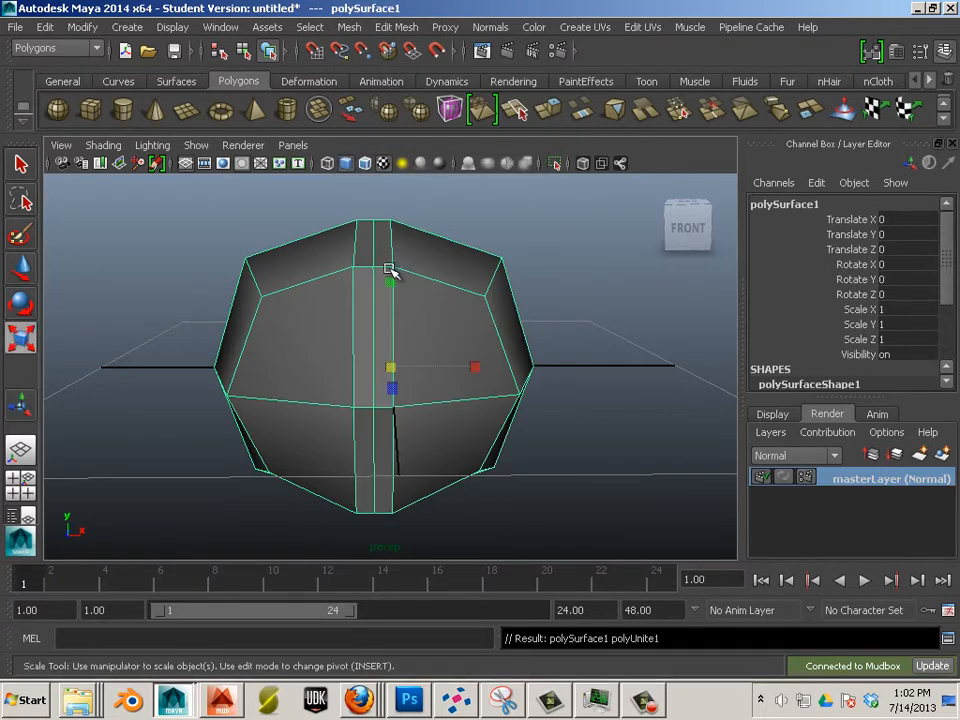
# Merge the overlapping vertices along the ball's central strip and return to object selection
pyautogui.press('F9')
pyautogui.moveTo(330, 208); pyautogui.dragTo(411, 583)
pyautogui.click(348, 27)
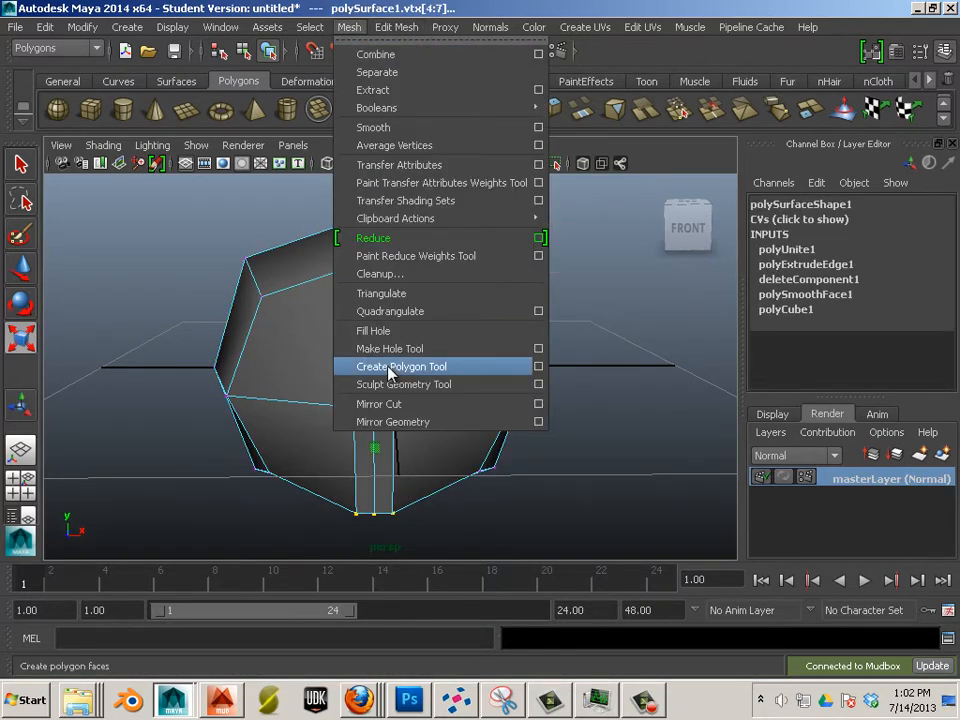
pyautogui.moveTo(396, 27)
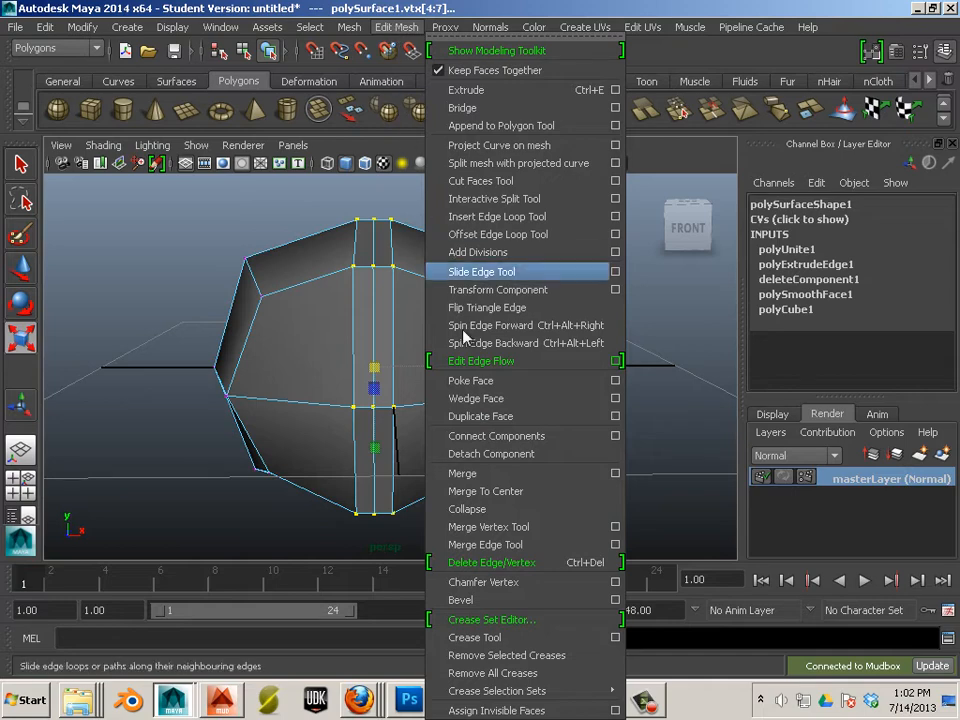
pyautogui.click(488, 473)
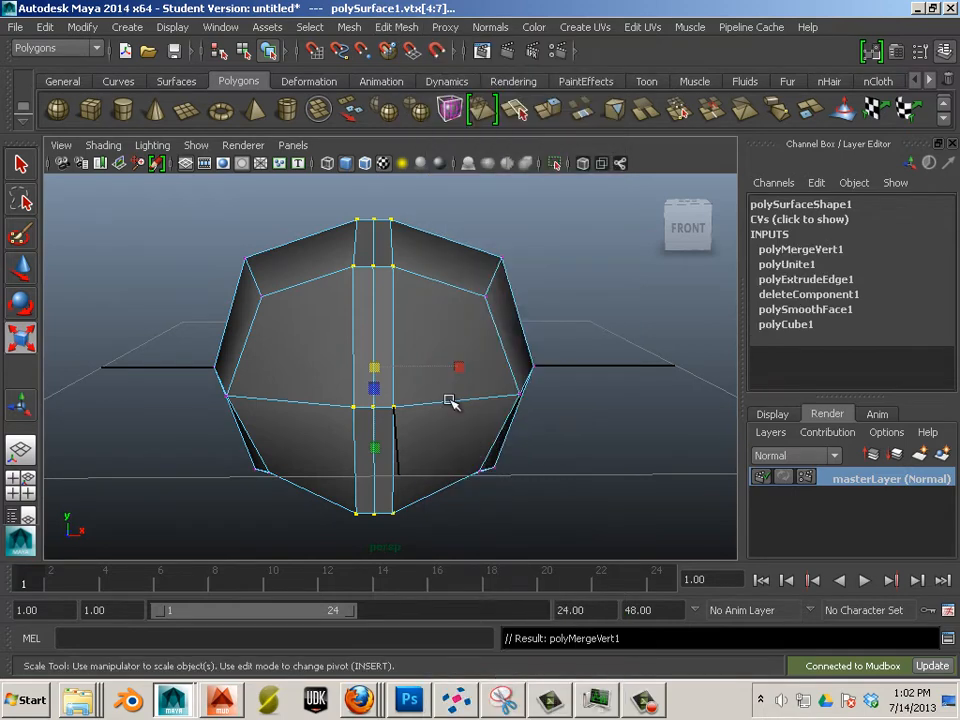
pyautogui.moveTo(441, 368); pyautogui.dragTo(505, 261, button='right')
pyautogui.click(453, 358)
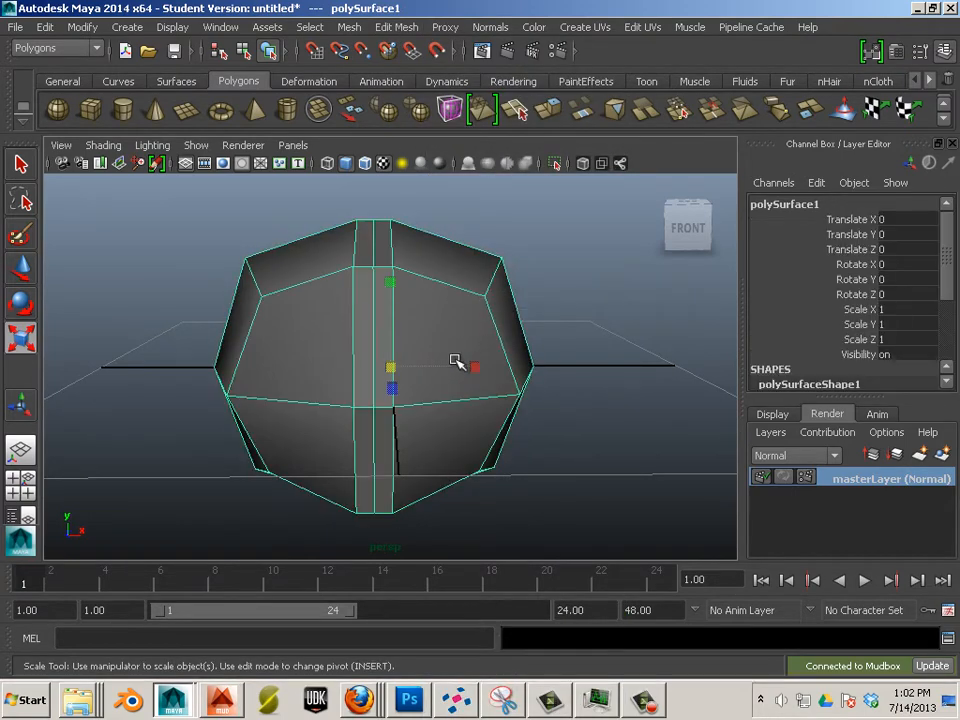
# Center the combined mesh's pivot and snap the mesh to the grid origin
pyautogui.click(47, 28)
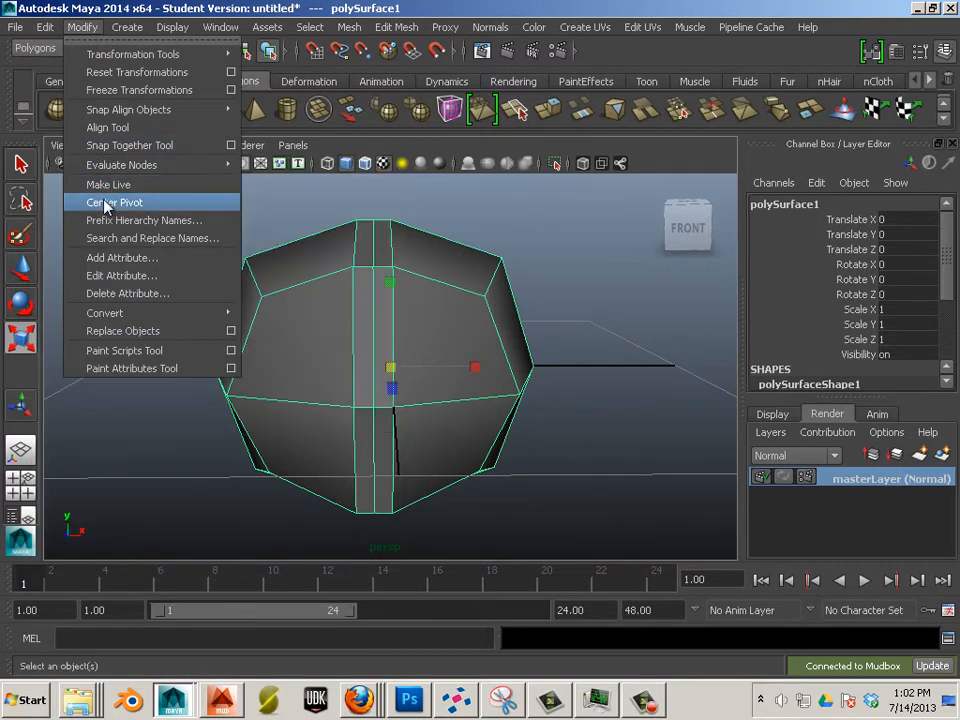
pyautogui.click(106, 203)
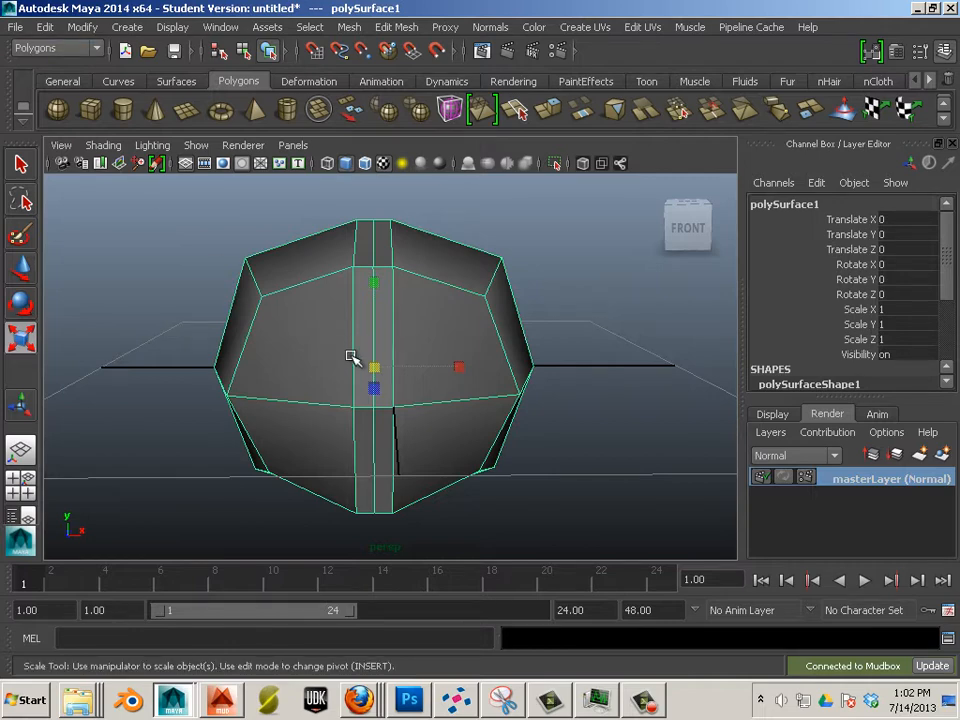
pyautogui.click(22, 268)
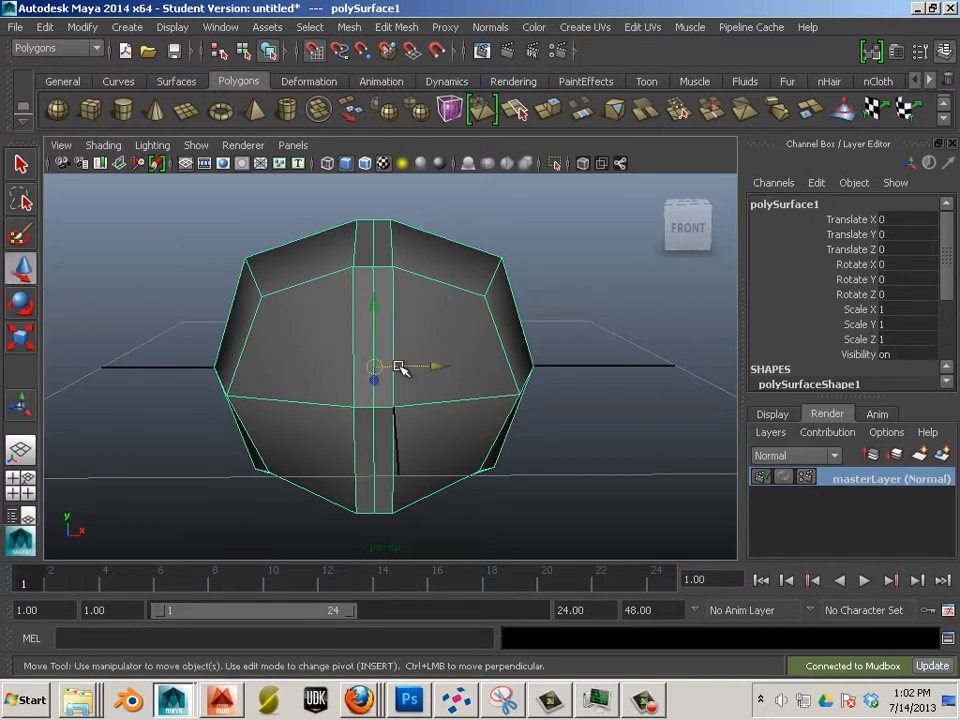
pyautogui.moveTo(373, 368); pyautogui.dragTo(387, 364)
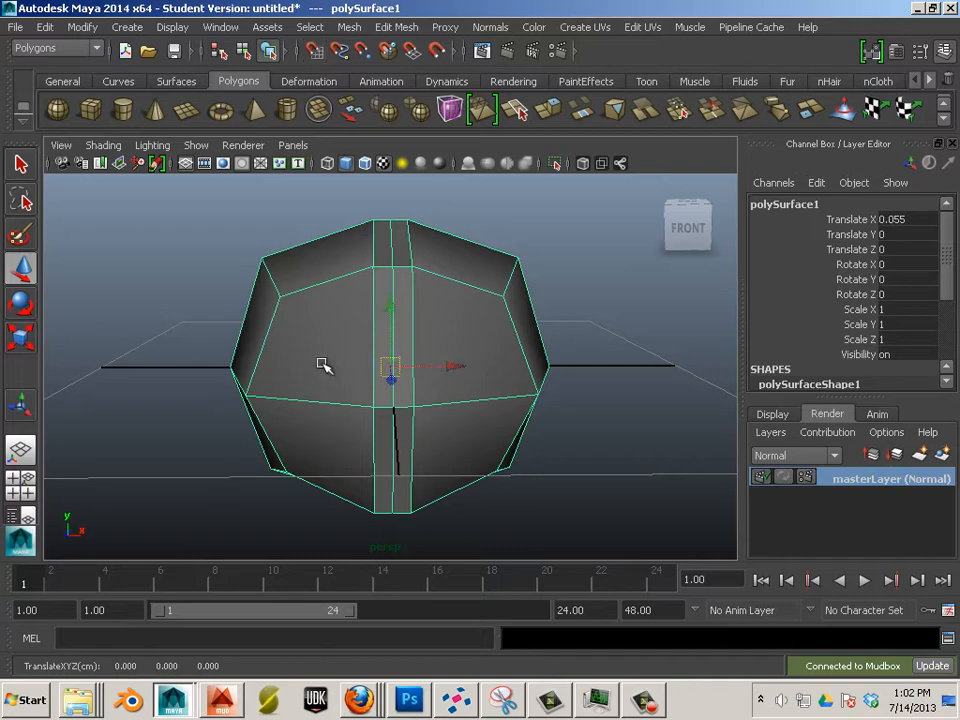
# Select the faces across the front half of the ball's underside and extrude them straight down to form a neck
pyautogui.keyDown('alt'); pyautogui.moveTo(265, 373); pyautogui.dragTo(418, 424); pyautogui.keyUp('alt')
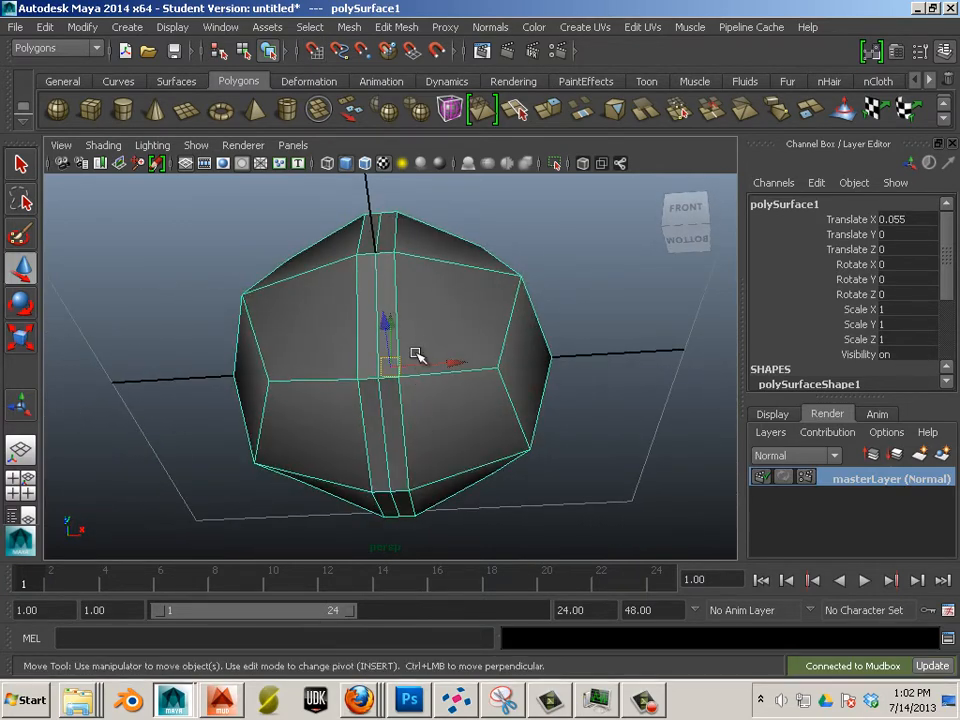
pyautogui.moveTo(416, 356); pyautogui.dragTo(416, 425, button='right')
pyautogui.click(418, 435)
pyautogui.keyDown('shift'); pyautogui.click(336, 440); pyautogui.keyUp('shift')
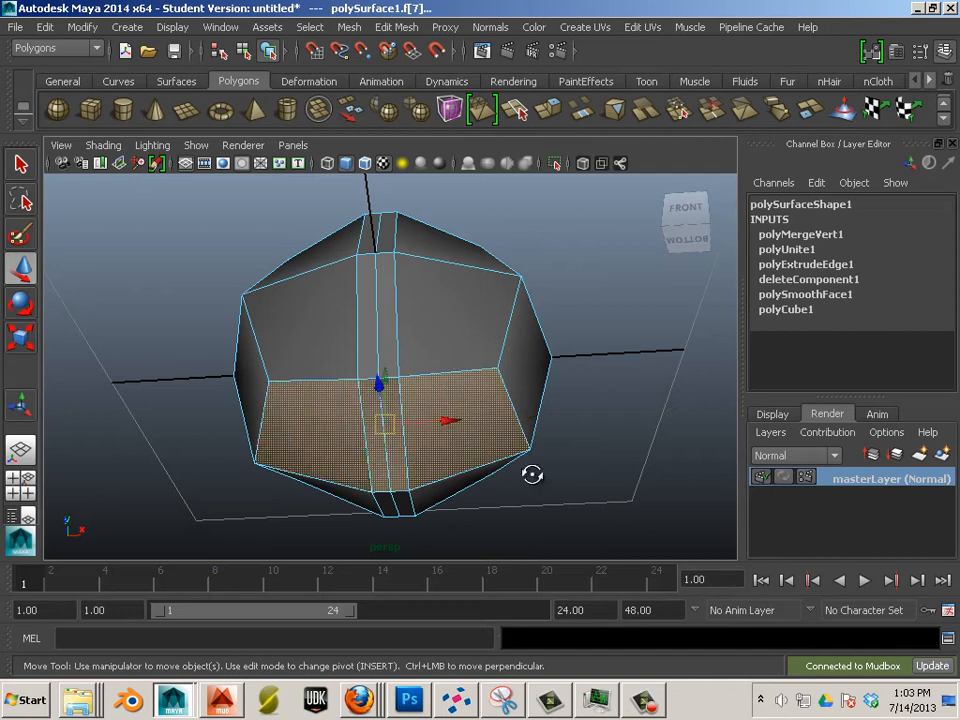
pyautogui.keyDown('alt'); pyautogui.moveTo(531, 471); pyautogui.dragTo(420, 511); pyautogui.keyUp('alt')
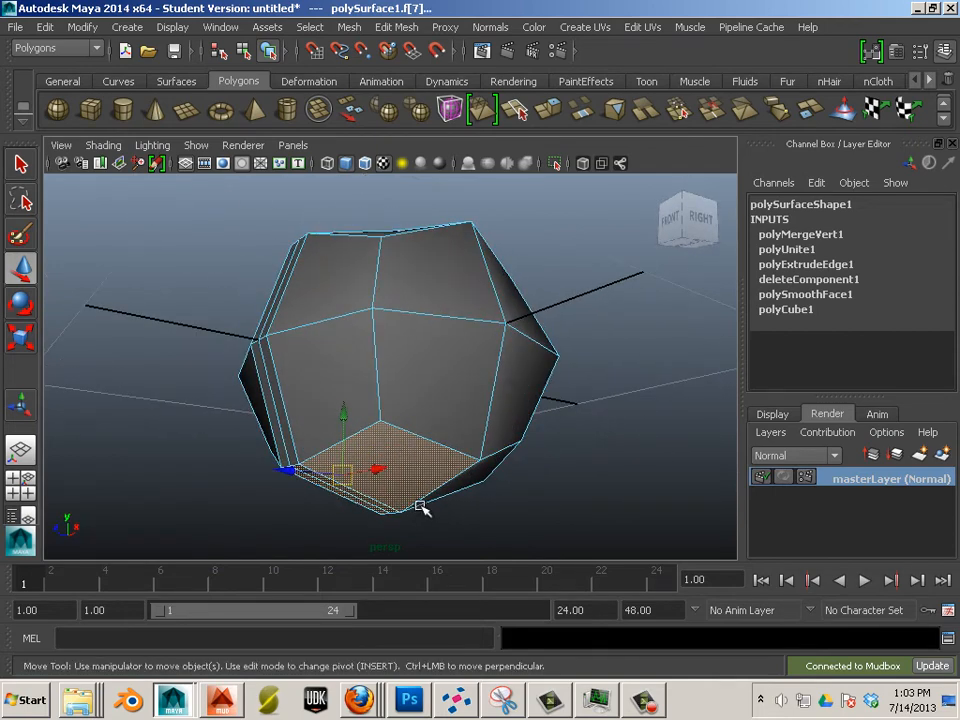
pyautogui.hotkey('ctrl', 'e')
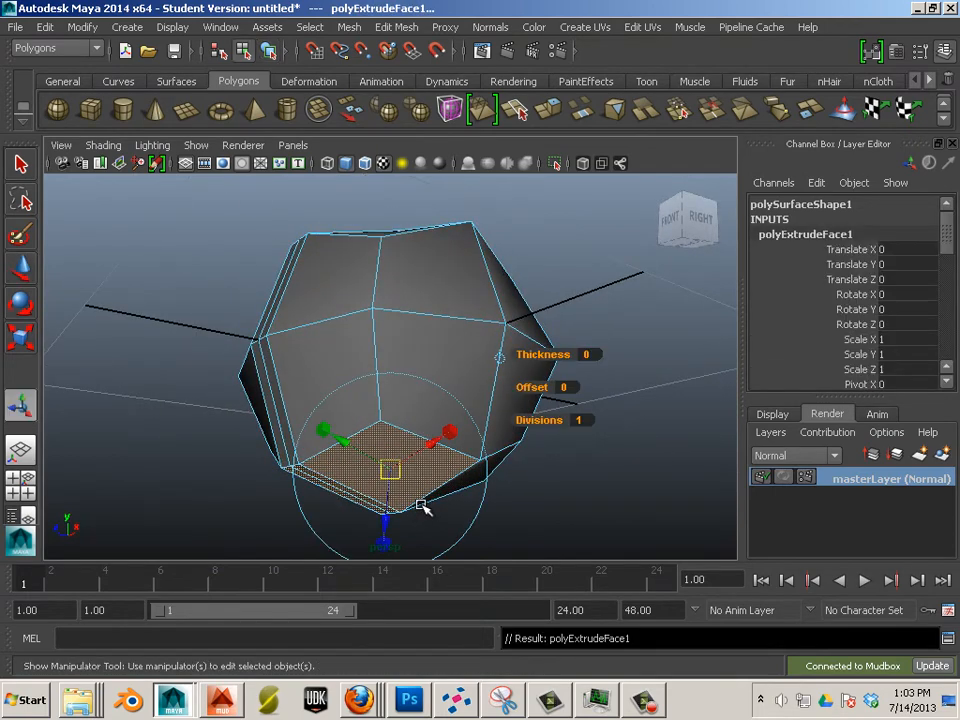
pyautogui.click(394, 510)
pyautogui.click(21, 275)
# Flatten the bottom of the extruded neck by scaling its end faces along Y, then clear the selection
pyautogui.keyDown('alt'); pyautogui.moveTo(311, 427); pyautogui.dragTo(146, 446); pyautogui.keyUp('alt')
pyautogui.click(17, 337)
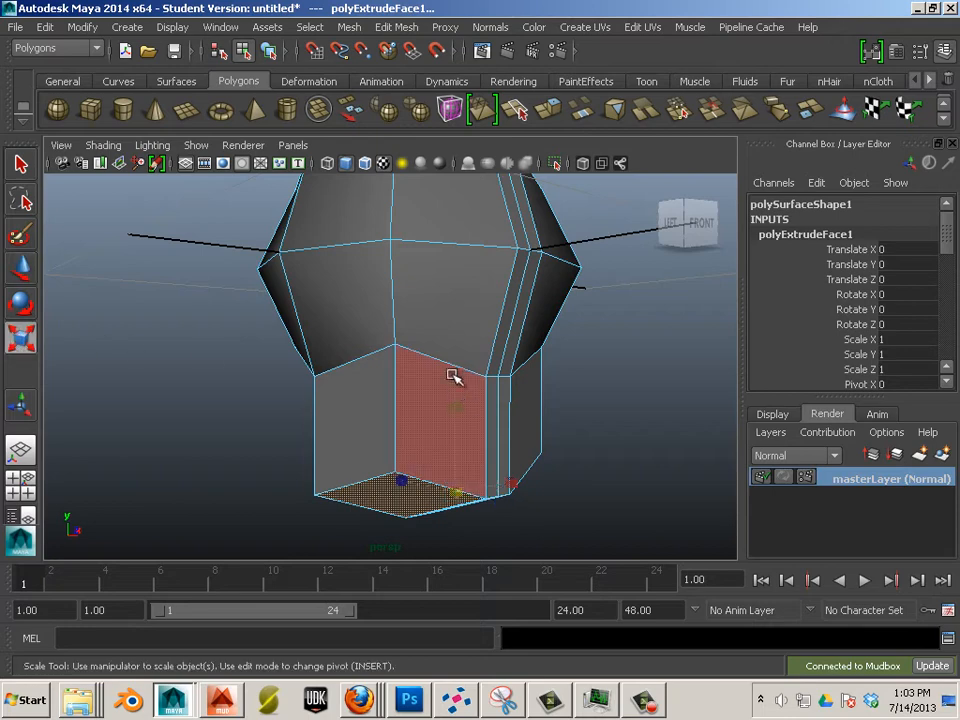
pyautogui.moveTo(454, 411); pyautogui.dragTo(454, 512)
pyautogui.click(600, 448)
pyautogui.scroll(-2, 588, 440)
pyautogui.keyDown('alt'); pyautogui.moveTo(585, 437); pyautogui.dragTo(474, 446); pyautogui.keyUp('alt')
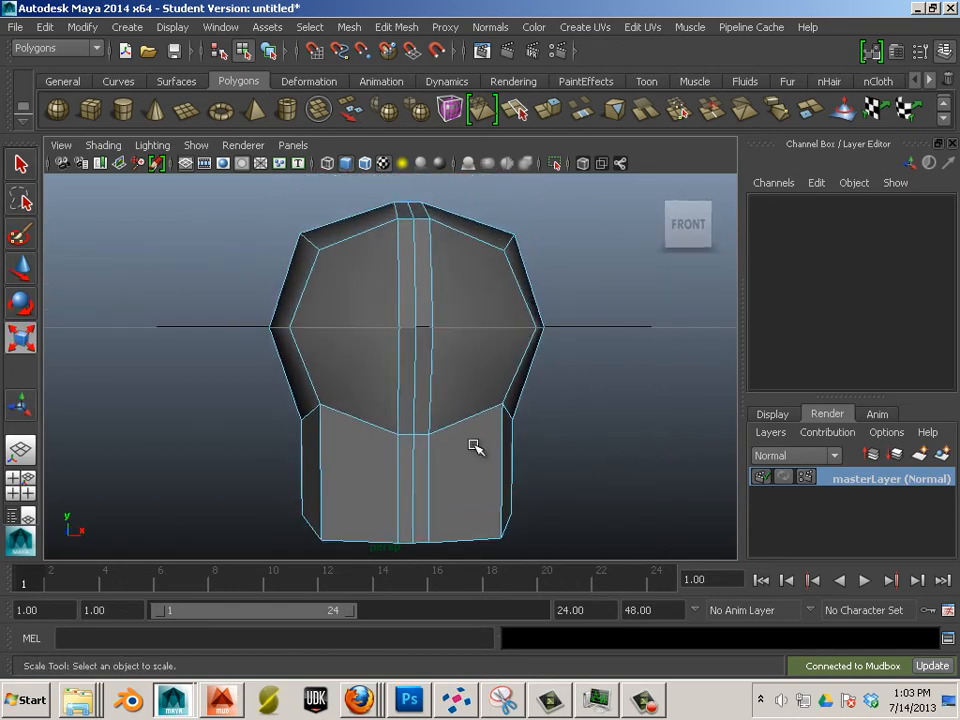
# Return to object selection and set the head mesh's Scale X, Y and Z to 150
pyautogui.press('F8')
pyautogui.keyDown('alt'); pyautogui.moveTo(503, 320); pyautogui.dragTo(242, 238); pyautogui.keyUp('alt')
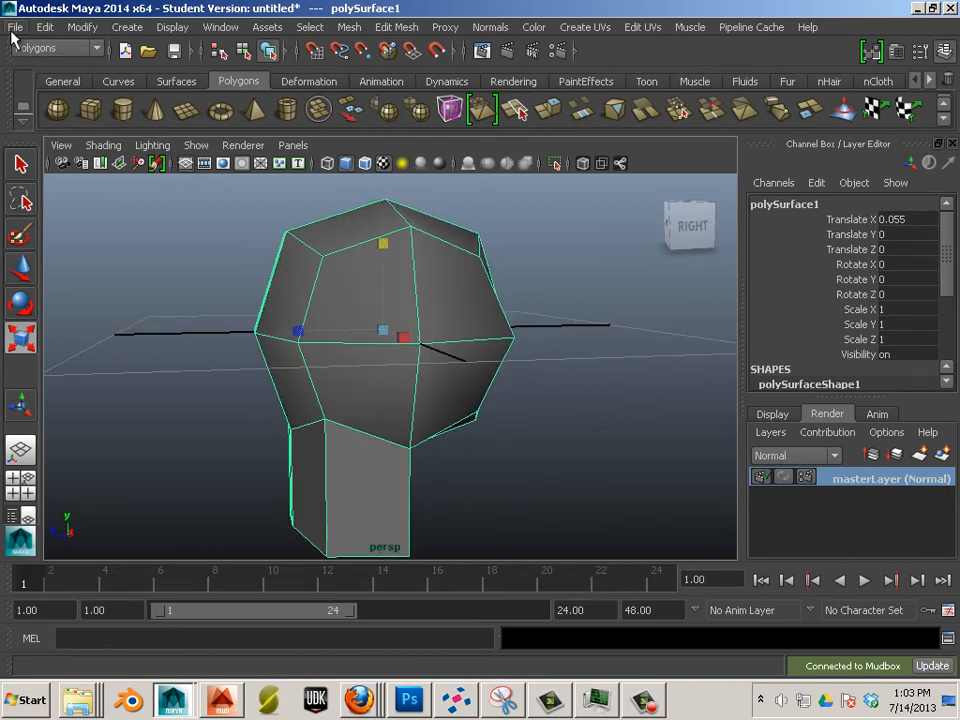
pyautogui.scroll(-8, 301, 209)
pyautogui.moveTo(385, 353); pyautogui.dragTo(534, 395)
pyautogui.scroll(-5, 414, 328)
pyautogui.moveTo(893, 311); pyautogui.dragTo(904, 343)
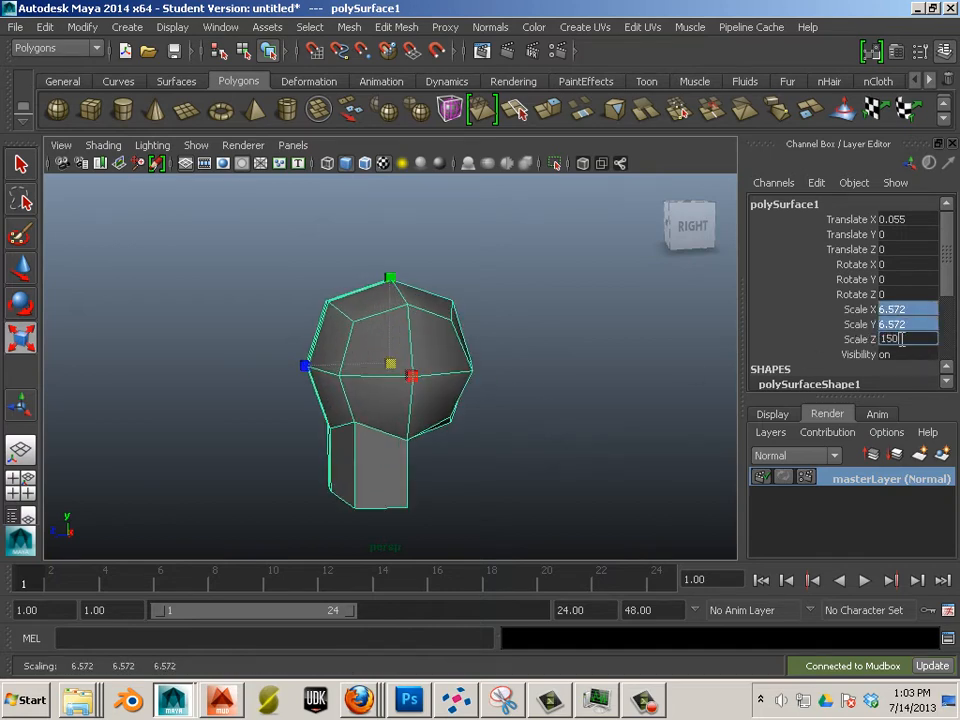
pyautogui.press('Return')
pyautogui.scroll(-10, 371, 300)
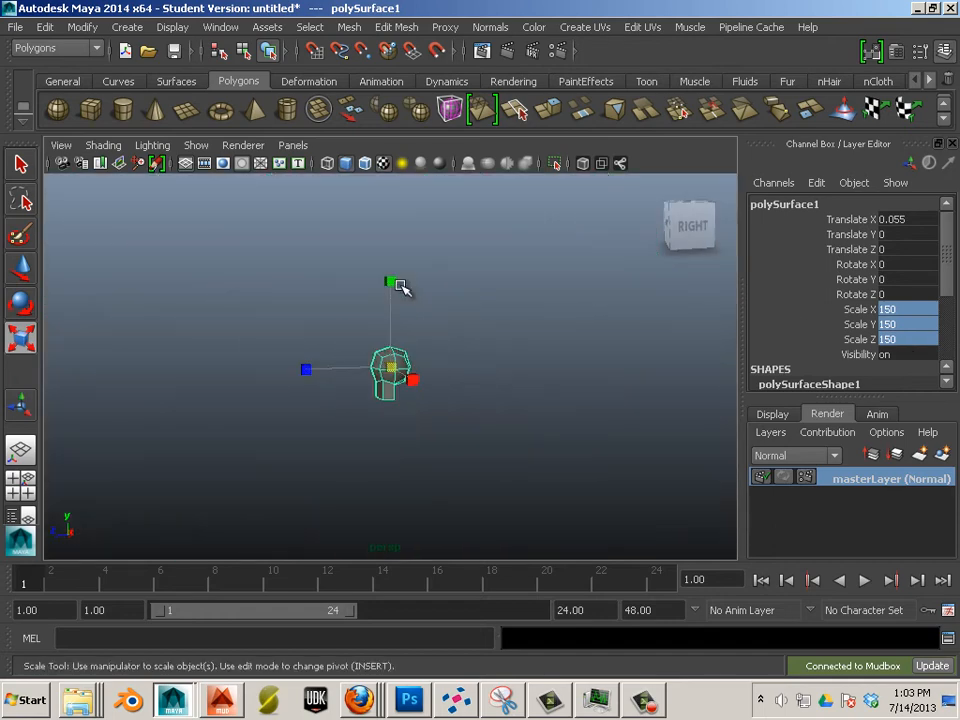
pyautogui.scroll(5, 401, 285)
# Freeze the transformations of the enlarged head mesh
pyautogui.keyDown('alt'); pyautogui.moveTo(207, 375); pyautogui.dragTo(378, 375); pyautogui.keyUp('alt')
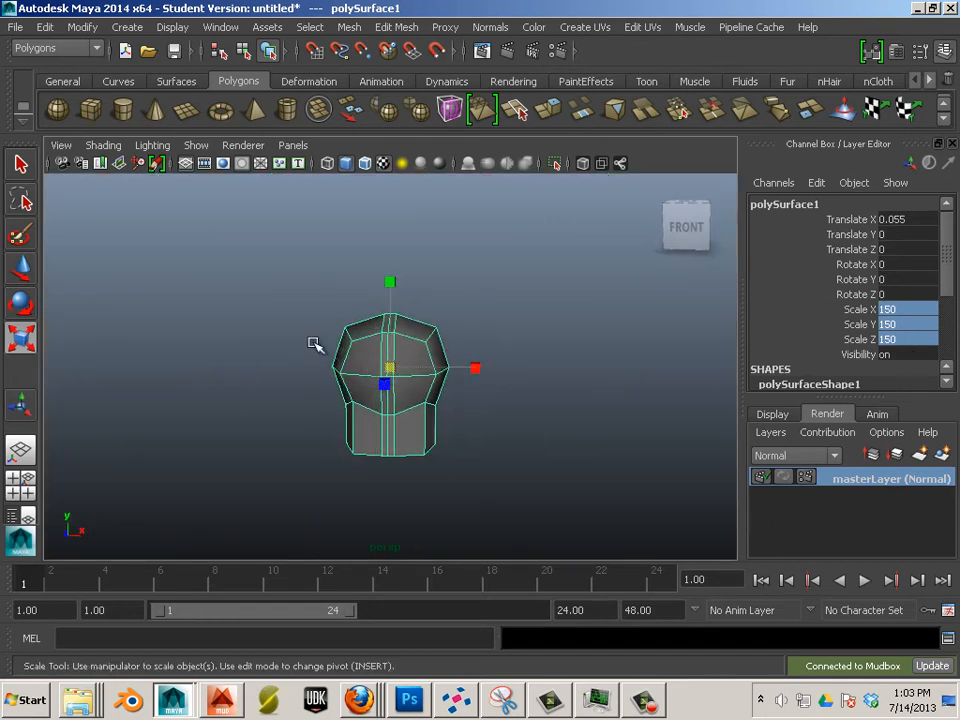
pyautogui.click(77, 27)
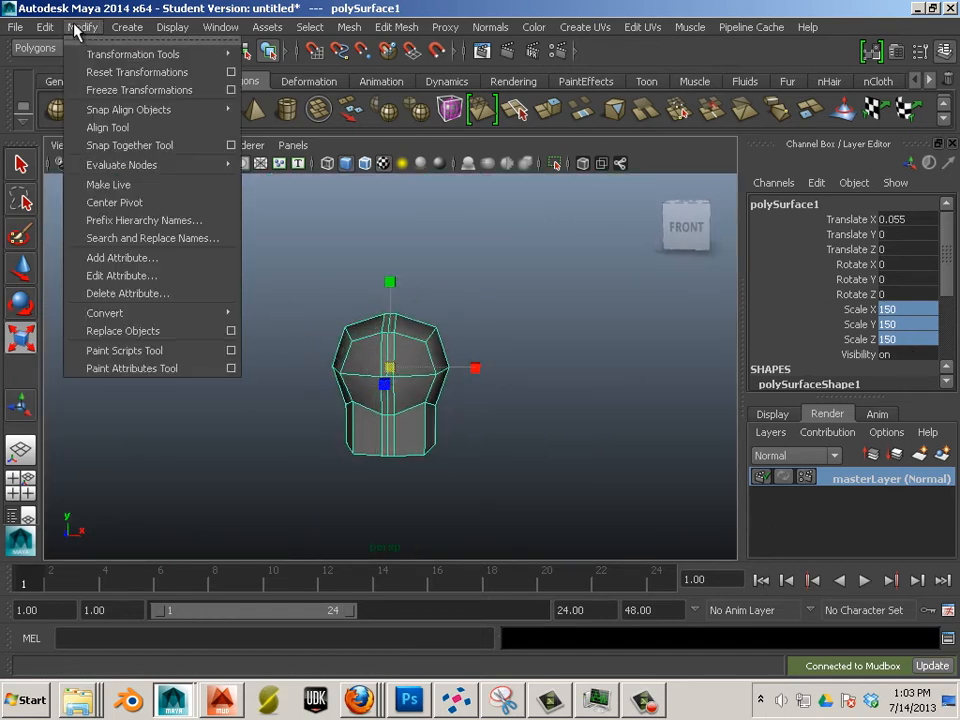
pyautogui.click(95, 90)
pyautogui.scroll(6, 334, 262)
pyautogui.scroll(-4, 336, 251)
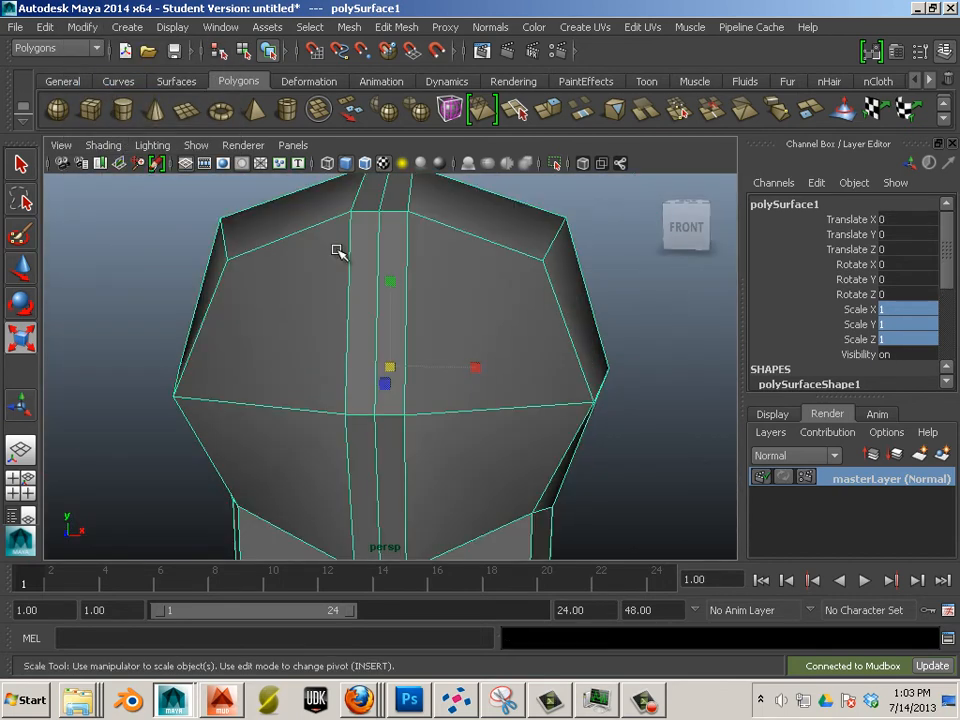
pyautogui.scroll(-3, 312, 278)
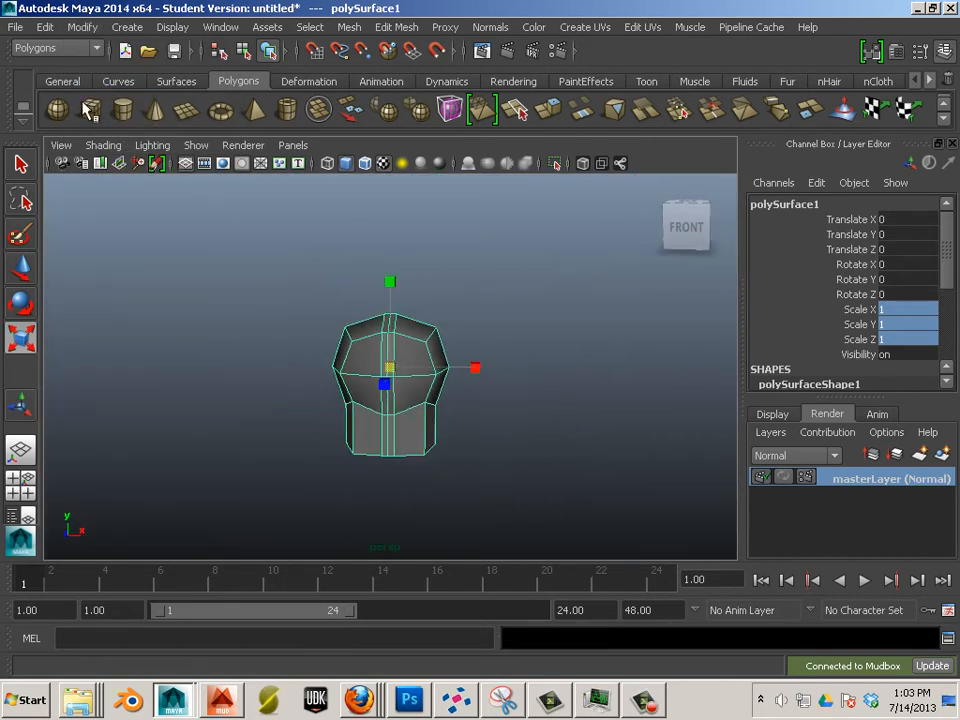
# Try updating the current Mudbox scene with the head mesh, discard it with Delete this Mesh during import, and return to Maya
pyautogui.click(14, 27)
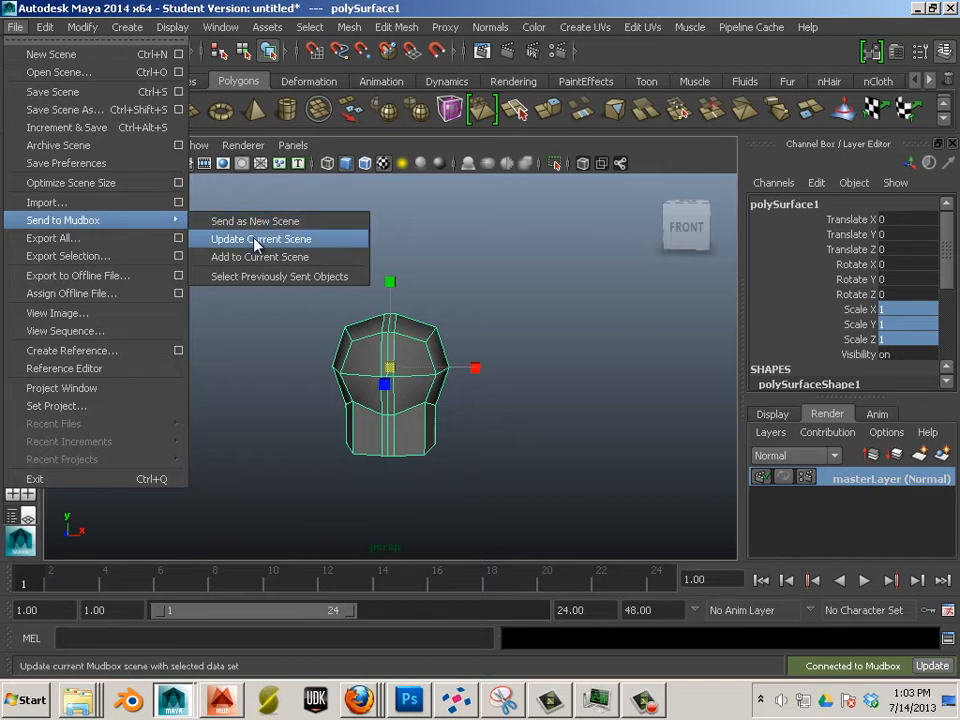
pyautogui.click(257, 241)
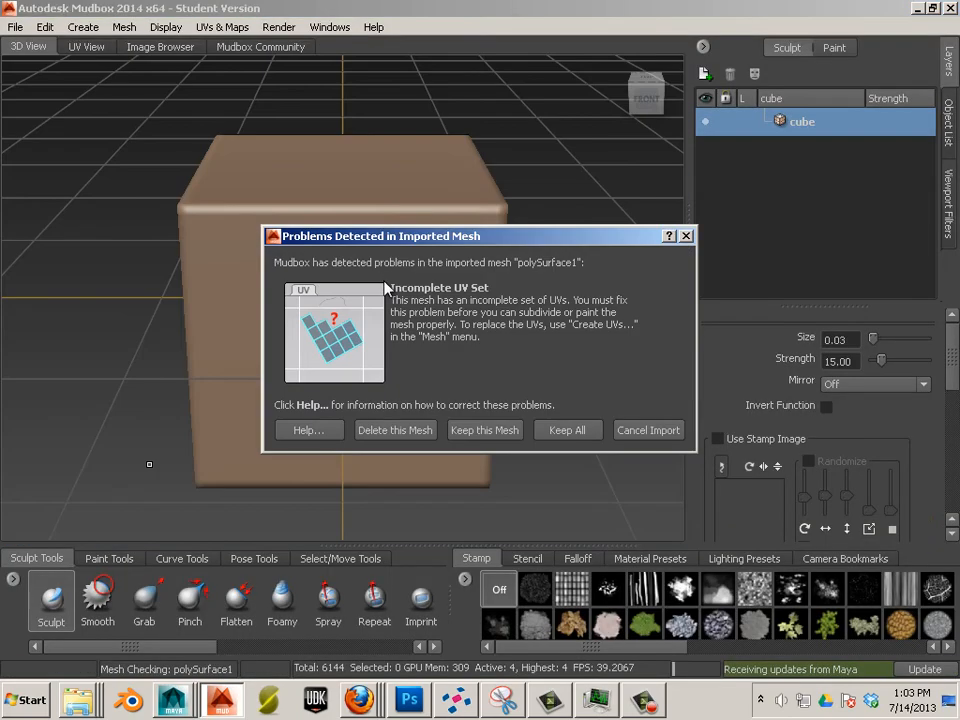
pyautogui.click(385, 432)
pyautogui.scroll(-1, 358, 380)
pyautogui.scroll(2, 347, 361)
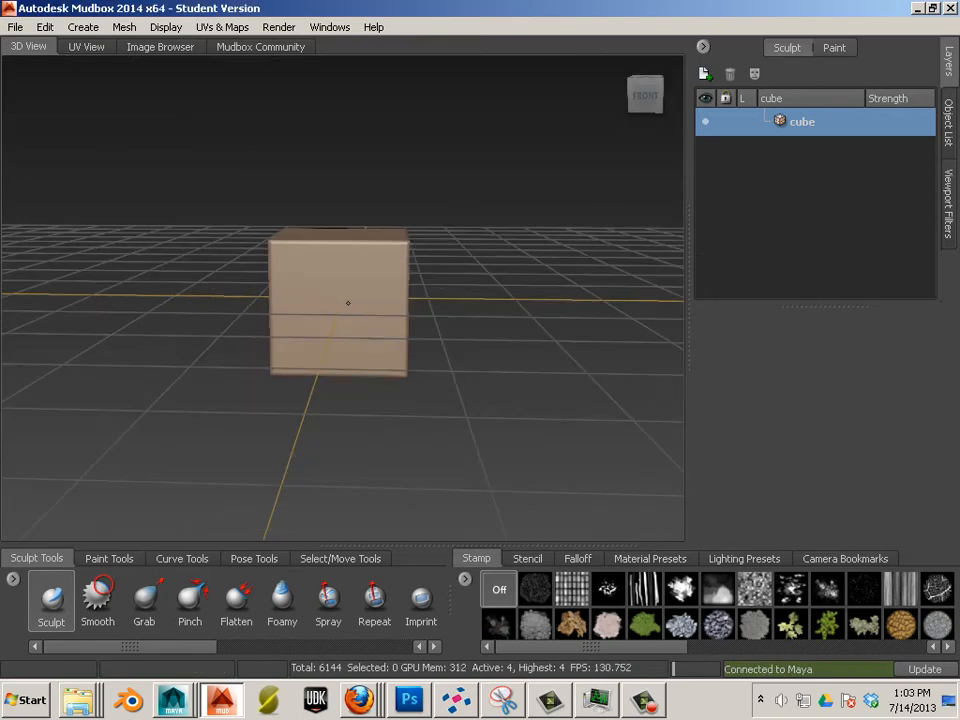
pyautogui.hotkey('alt', 'Tab')
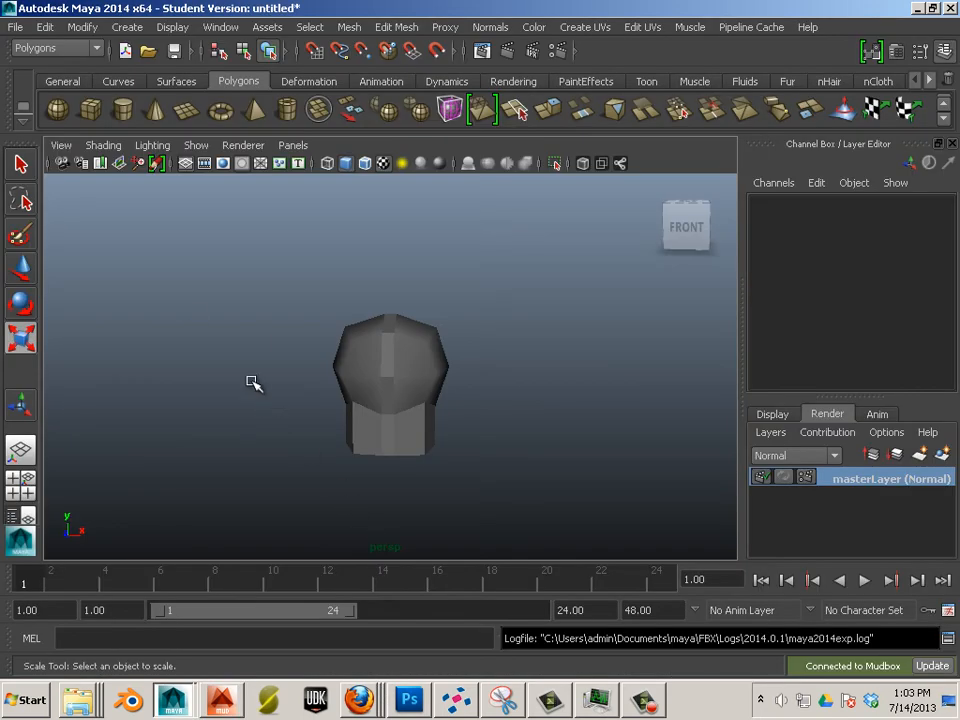
# Send the head mesh to Mudbox as a new scene, without saving the existing scene, and keep the mesh despite its incomplete UVs
pyautogui.click(429, 377)
pyautogui.click(15, 27)
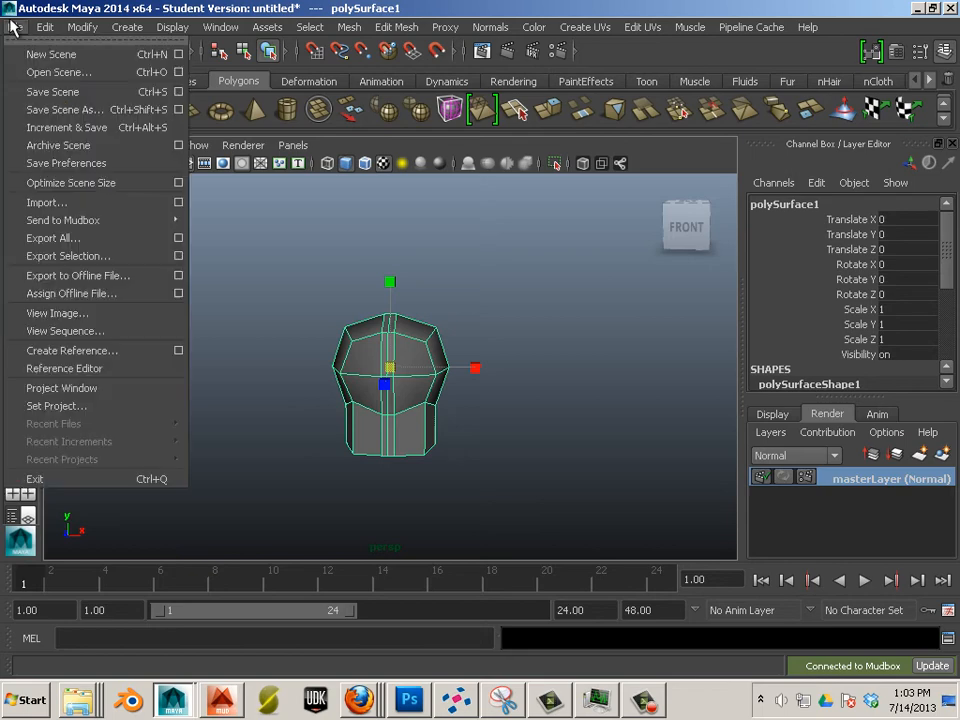
pyautogui.moveTo(70, 219)
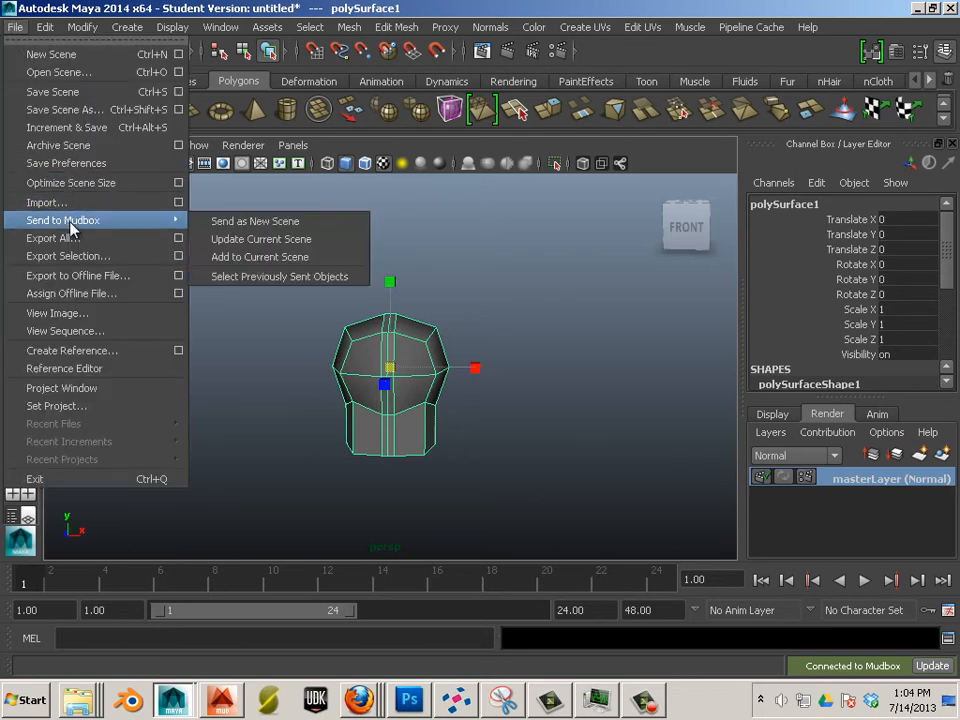
pyautogui.click(262, 222)
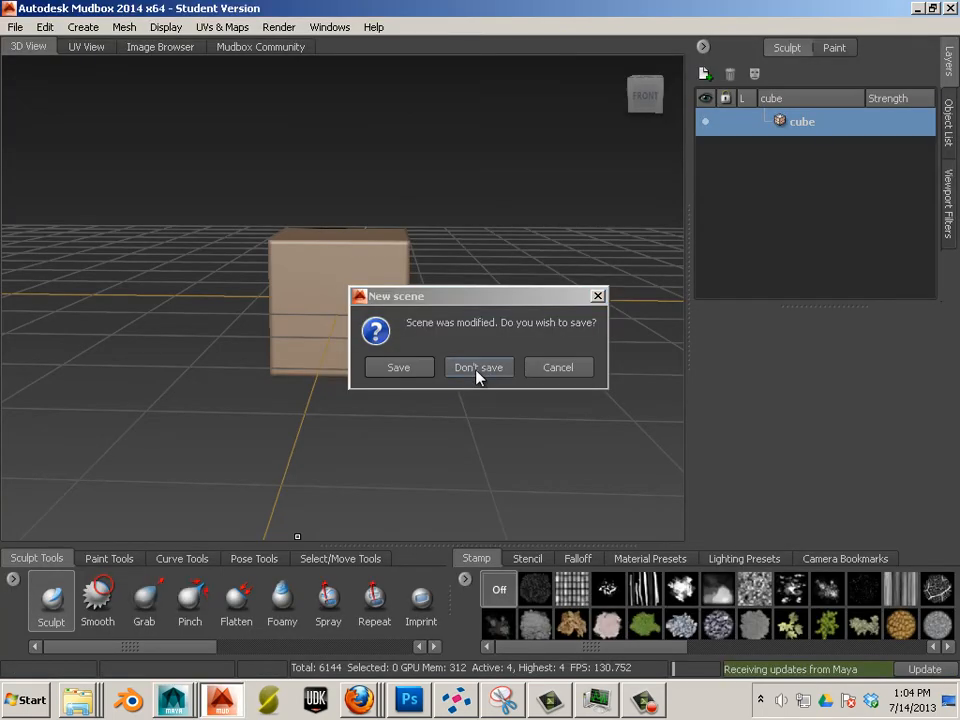
pyautogui.click(467, 367)
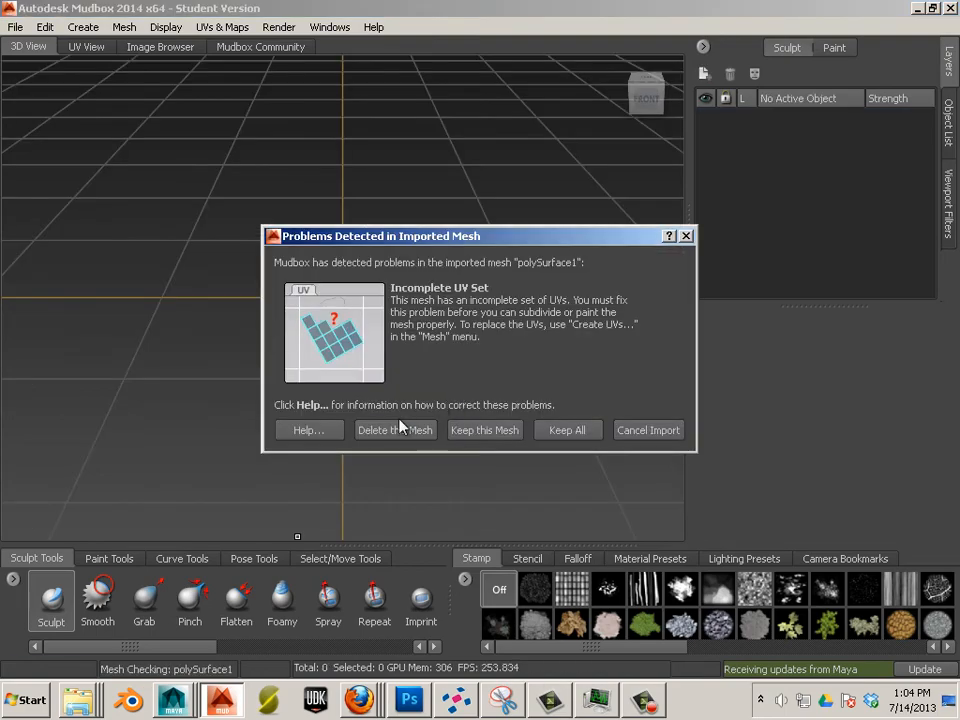
pyautogui.click(459, 431)
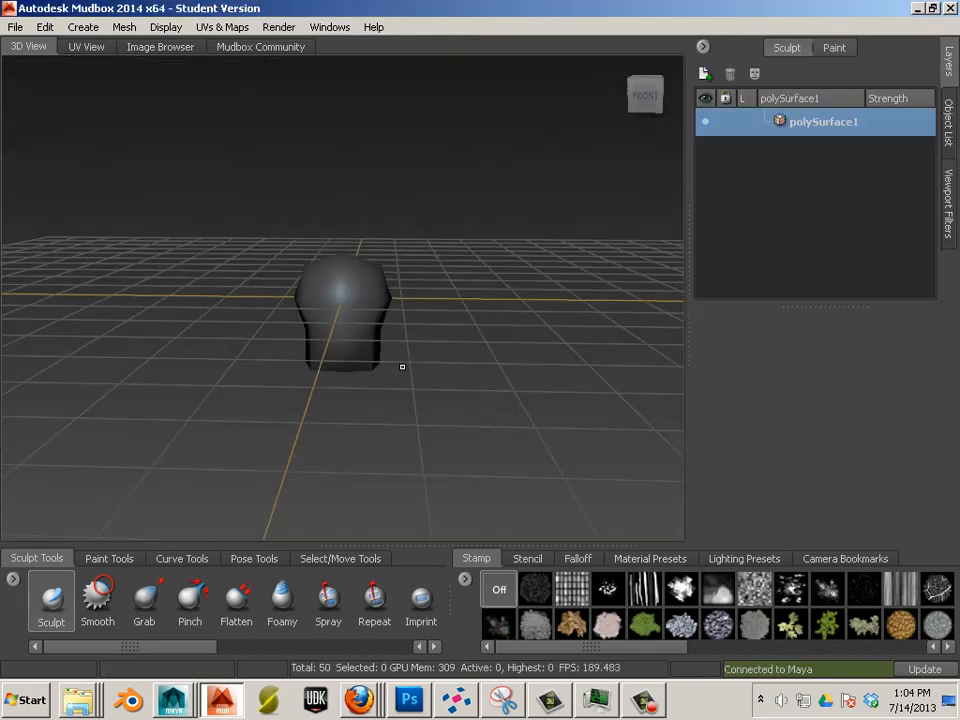
# Subdivide the imported head mesh up to level 9
pyautogui.keyDown('alt'); pyautogui.moveTo(335, 416); pyautogui.dragTo(379, 373); pyautogui.keyUp('alt')
pyautogui.keyDown('alt'); pyautogui.moveTo(379, 373); pyautogui.dragTo(360, 315, button='right'); pyautogui.keyUp('alt')
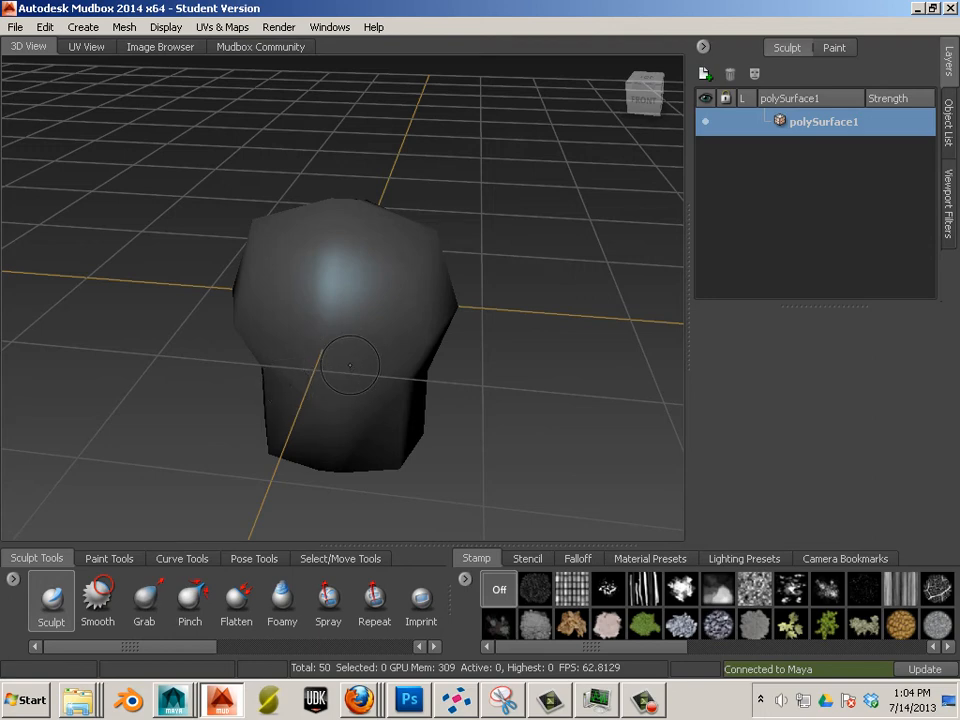
pyautogui.hotkey('shift', 'd')
pyautogui.hotkey('shift', 'd')
pyautogui.hotkey('shift', 'd')
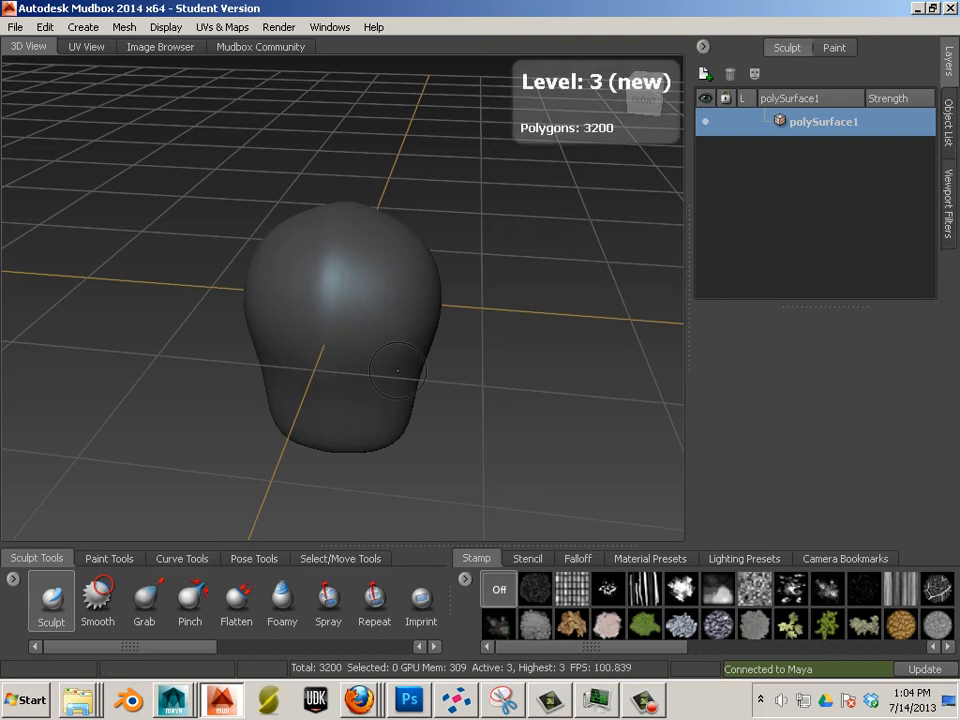
pyautogui.hotkey('shift', 'd')
pyautogui.hotkey('shift', 'd')
pyautogui.hotkey('shift', 'd')
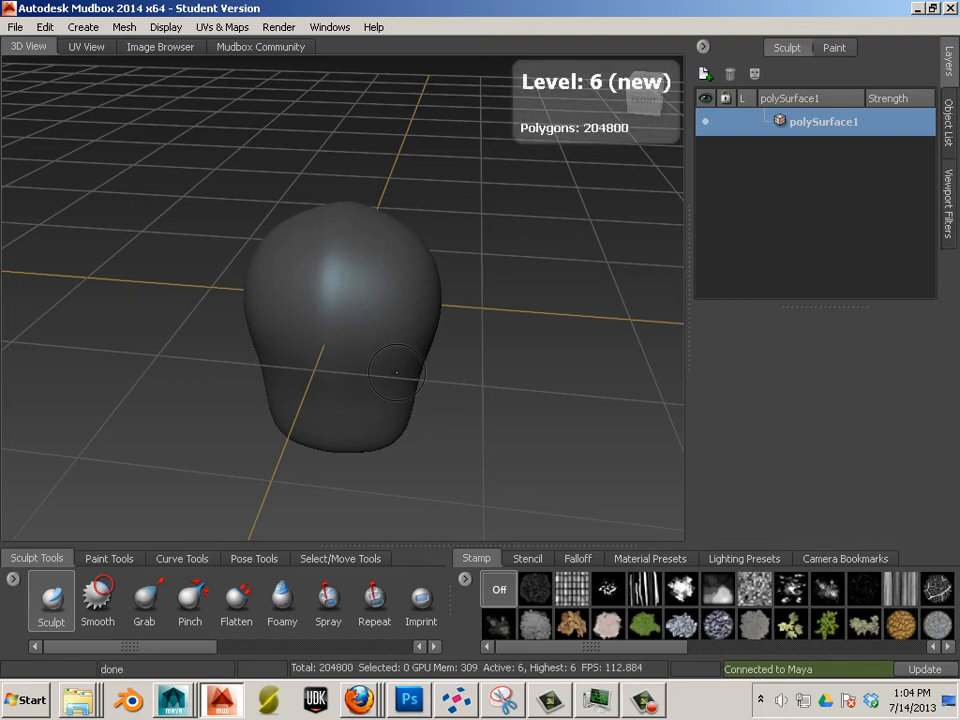
pyautogui.hotkey('shift', 'd')
pyautogui.hotkey('shift', 'd')
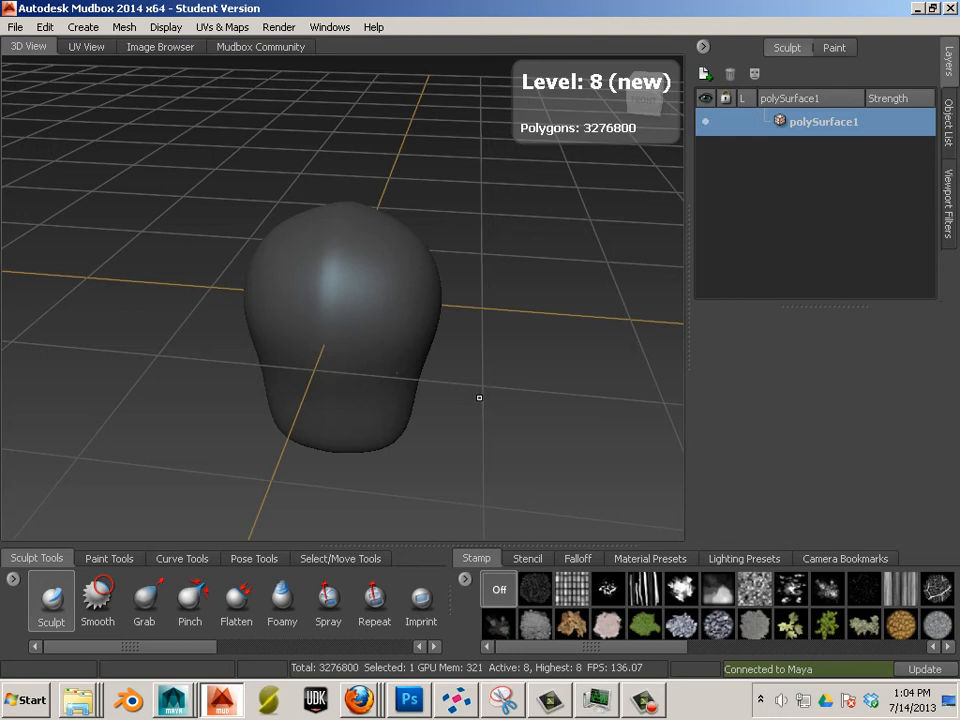
pyautogui.hotkey('shift', 'd')
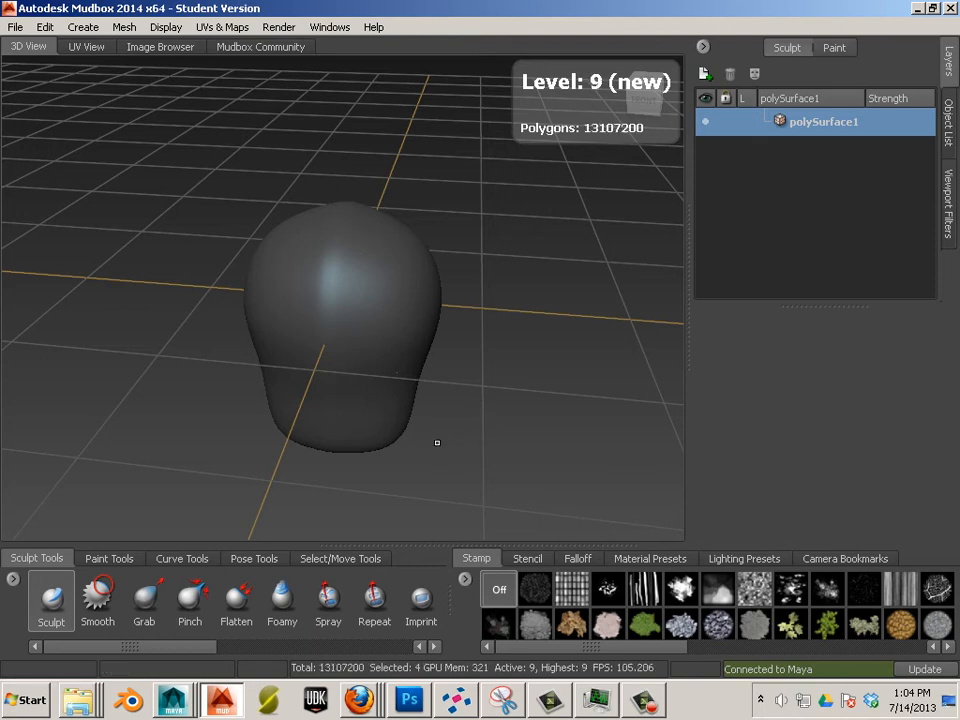
# Select the Sculpt tool and set its mirroring to X
pyautogui.scroll(4, 429, 425)
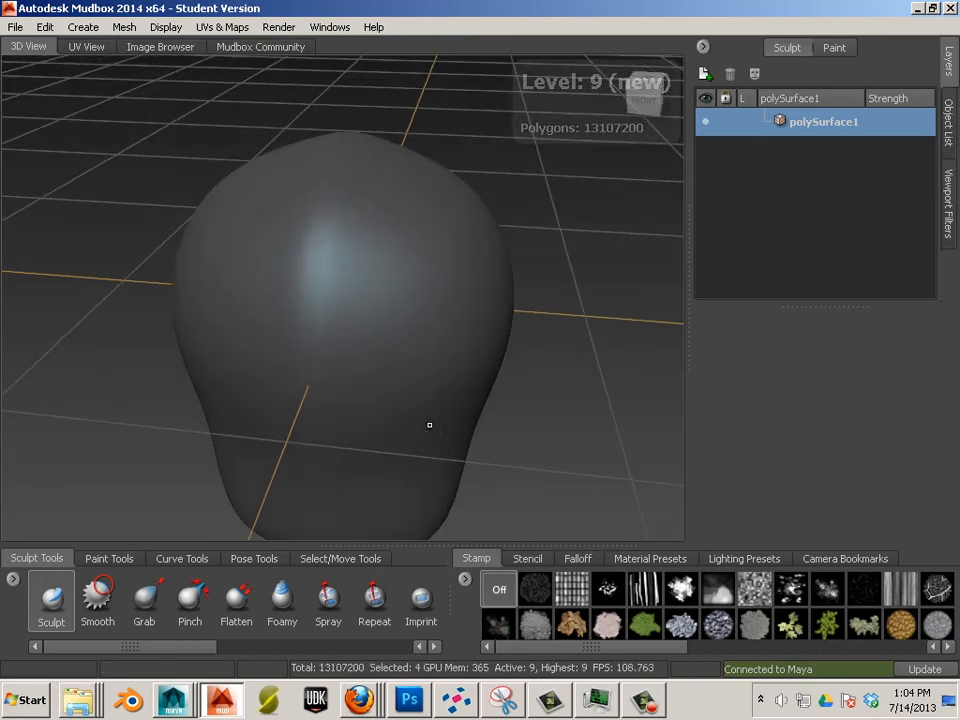
pyautogui.moveTo(429, 425)
pyautogui.keyDown('alt'); pyautogui.mouseDown()
pyautogui.moveTo(391, 389)
pyautogui.moveTo(396, 400)
pyautogui.mouseUp(); pyautogui.keyUp('alt')
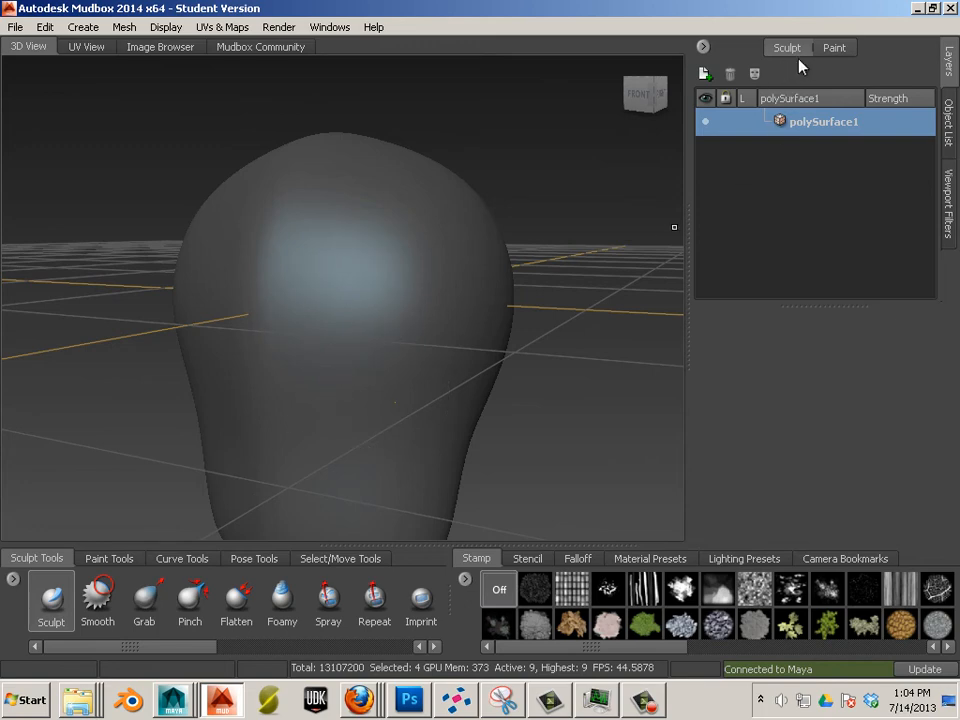
pyautogui.click(50, 620)
pyautogui.click(855, 390)
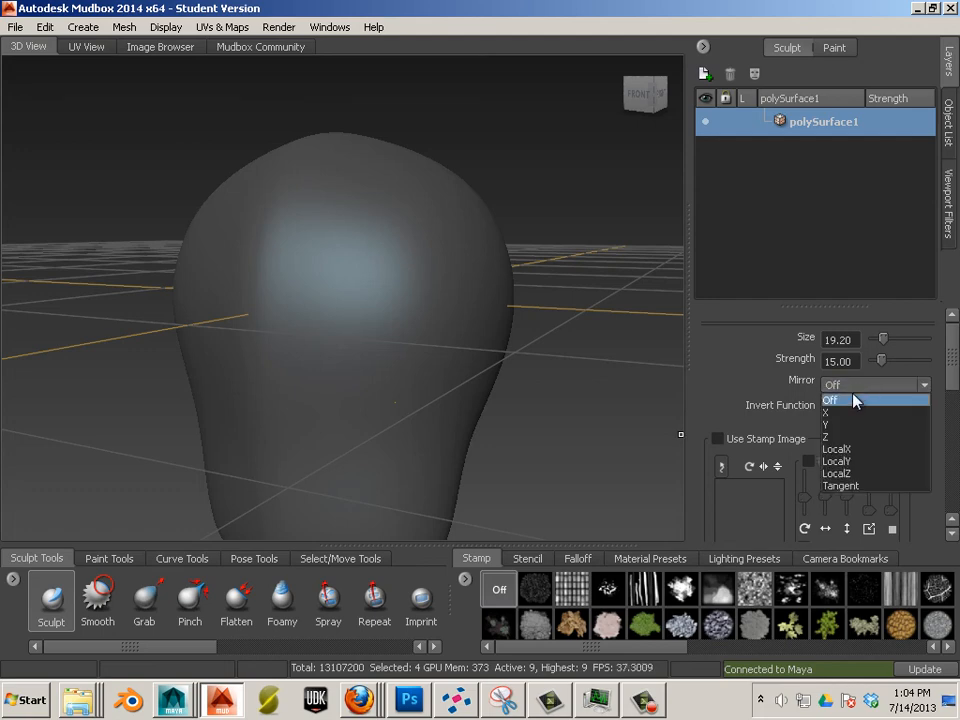
pyautogui.click(852, 413)
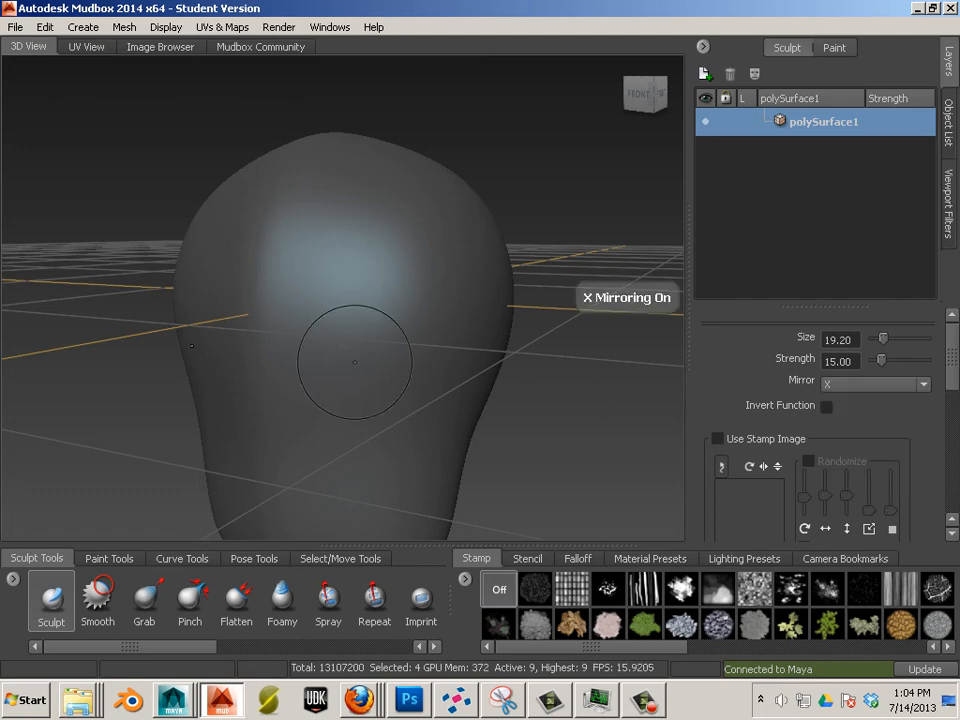
pyautogui.click(849, 388)
pyautogui.click(843, 413)
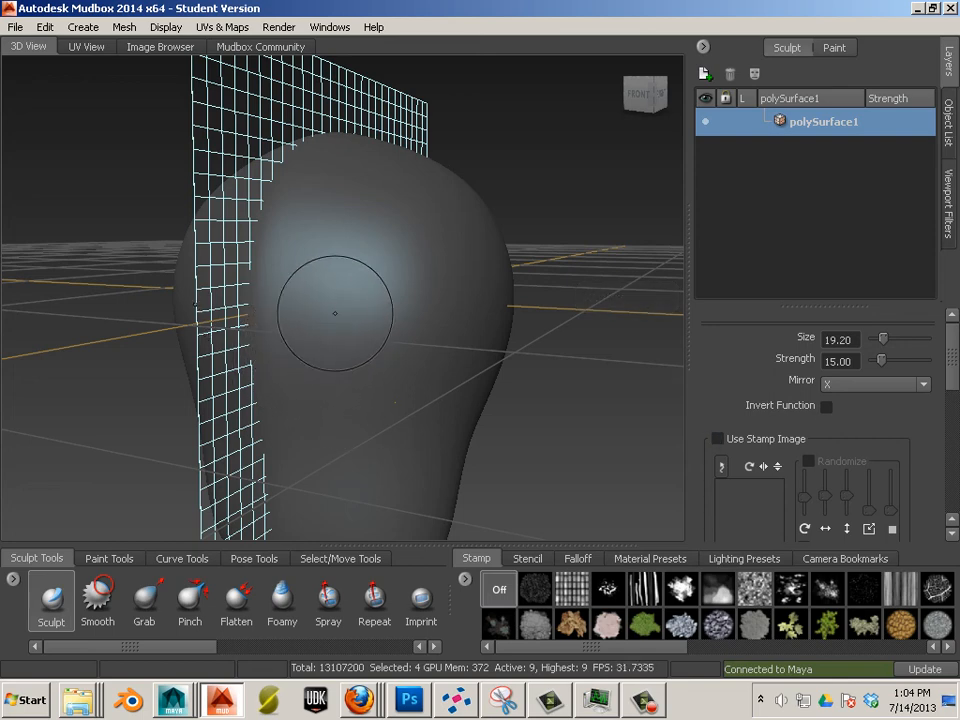
# Reduce the brush size to 4.39 and sculpt a winding, looping test stroke down one side of the face
pyautogui.press('[')
pyautogui.press('[')
pyautogui.press('[')
pyautogui.press('[')
pyautogui.press('[')
pyautogui.press('[')
pyautogui.press('[')
pyautogui.press('[')
pyautogui.press('[')
pyautogui.press('[')
pyautogui.press('[')
pyautogui.press('[')
pyautogui.press('[')
pyautogui.press('[')
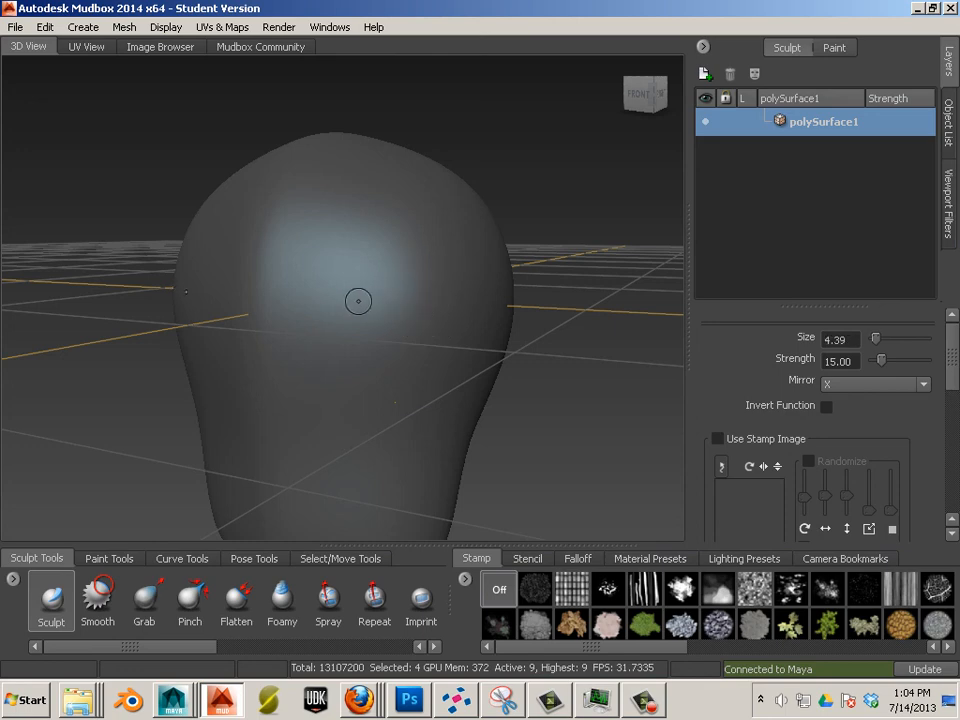
pyautogui.moveTo(314, 325)
pyautogui.mouseDown()
pyautogui.moveTo(371, 316)
pyautogui.moveTo(325, 385)
pyautogui.moveTo(395, 385)
pyautogui.moveTo(465, 310)
pyautogui.moveTo(345, 237)
pyautogui.moveTo(295, 236)
pyautogui.moveTo(273, 285)
pyautogui.moveTo(272, 385)
pyautogui.moveTo(319, 505)
pyautogui.moveTo(385, 485)
pyautogui.moveTo(372, 460)
pyautogui.moveTo(325, 455)
pyautogui.moveTo(303, 408)
pyautogui.mouseUp()
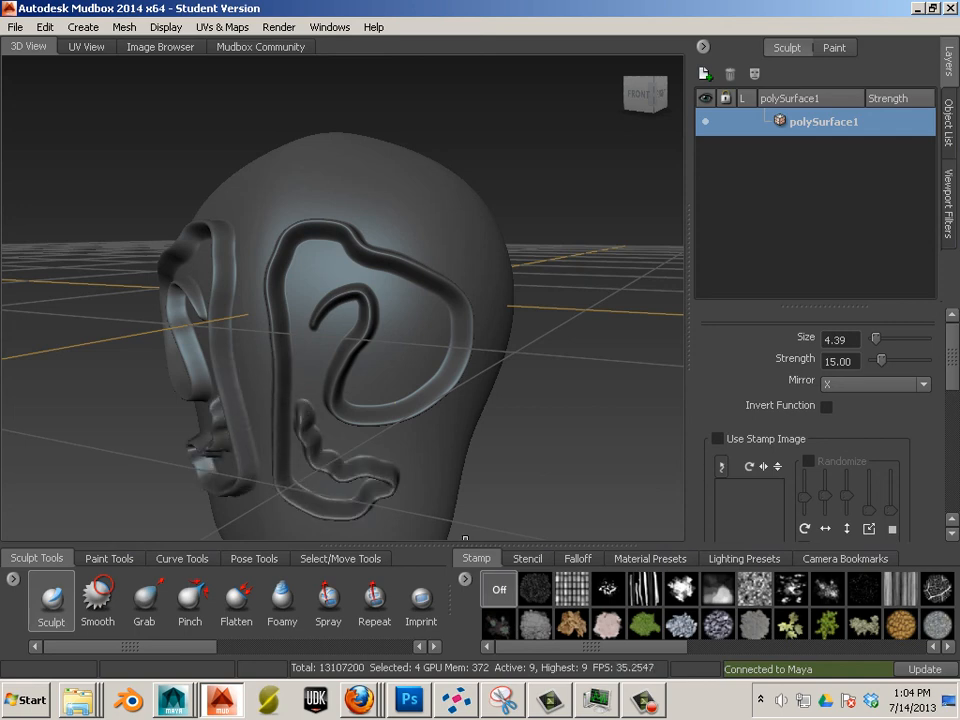
pyautogui.keyDown('alt'); pyautogui.moveTo(565, 472); pyautogui.dragTo(311, 396); pyautogui.keyUp('alt')
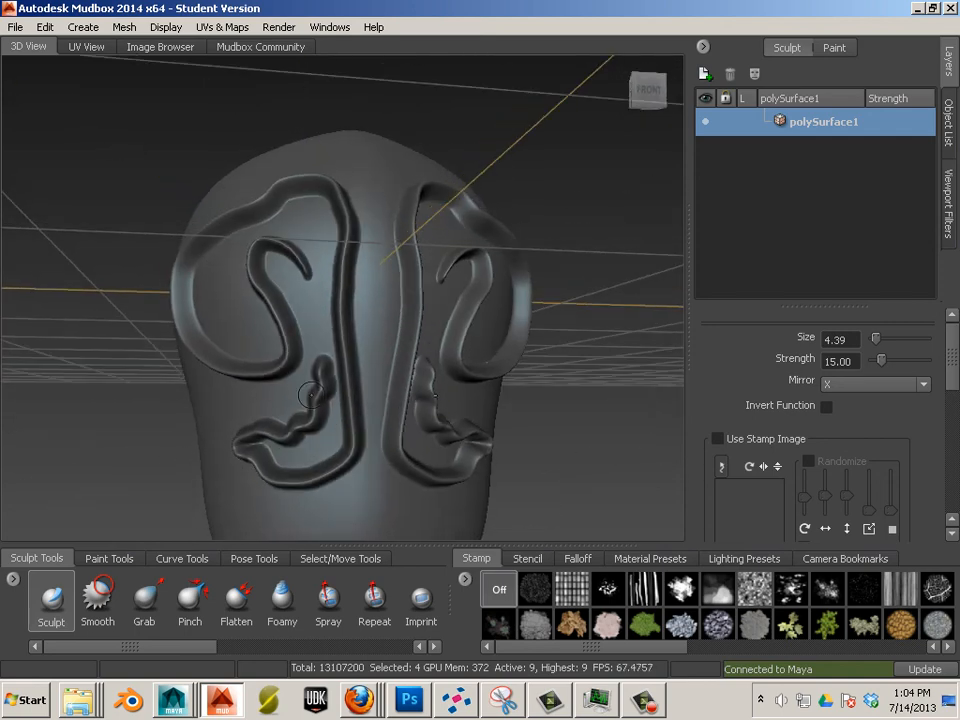